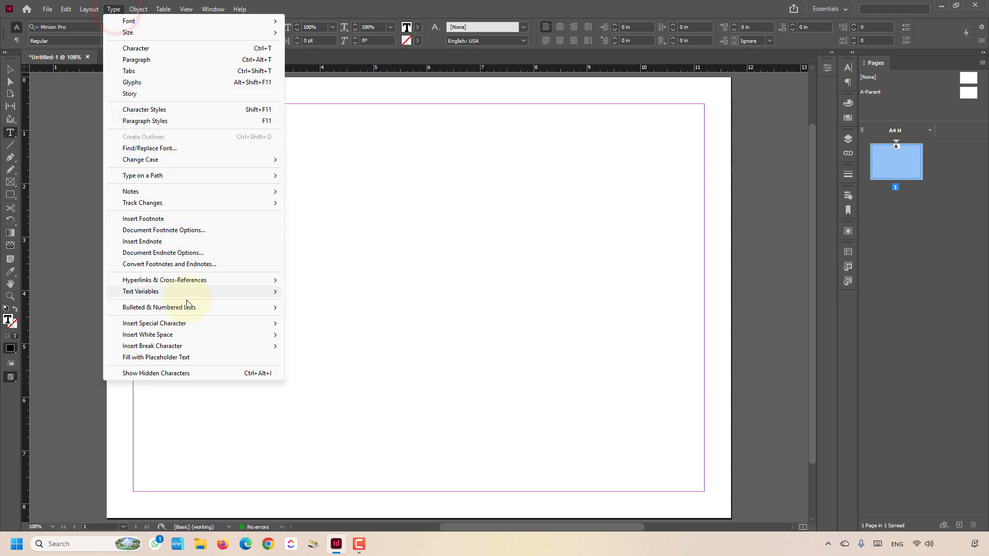
- Fill the page's text frame with placeholder text and select the frame as an object
left_click(201, 356)
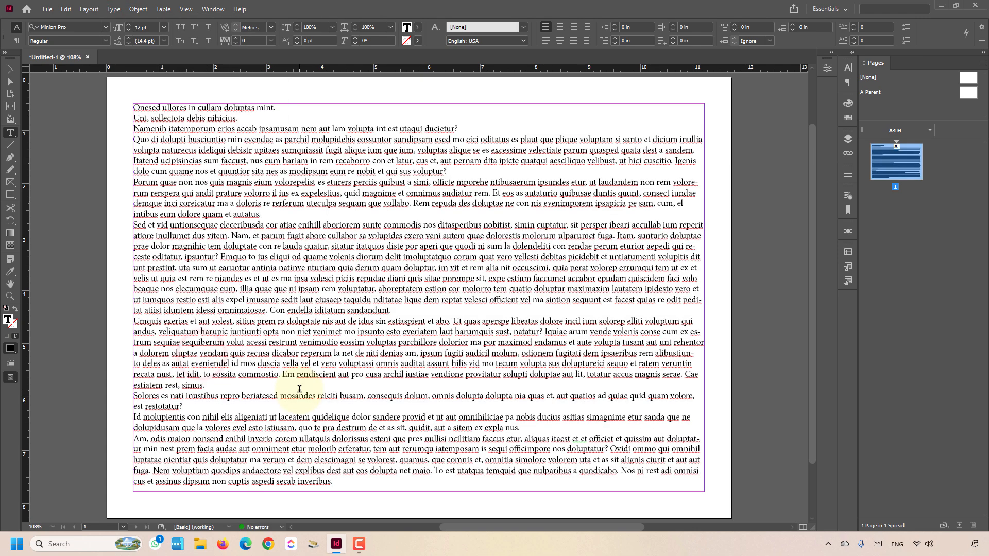
key("Escape")
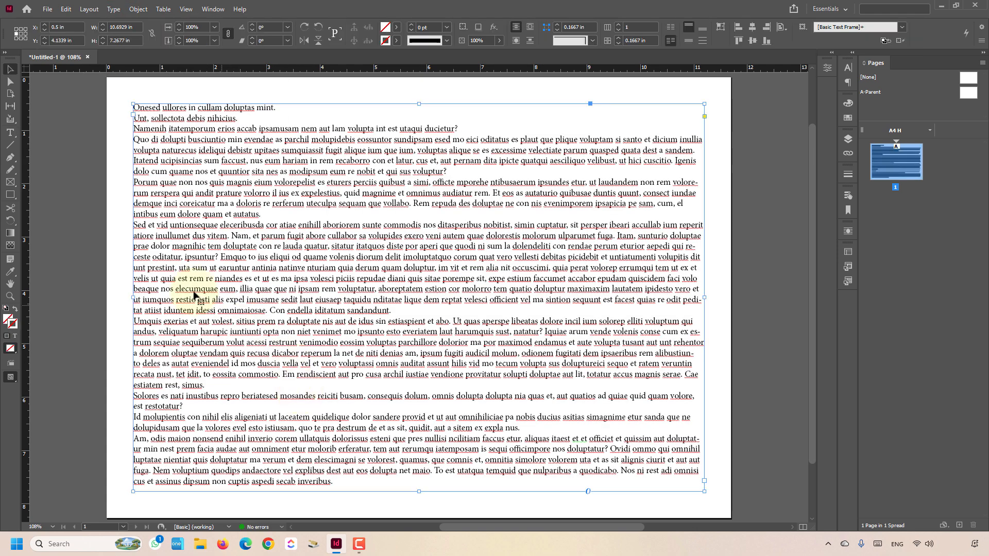
left_click(105, 267)
left_click_drag(87, 250, 225, 311)
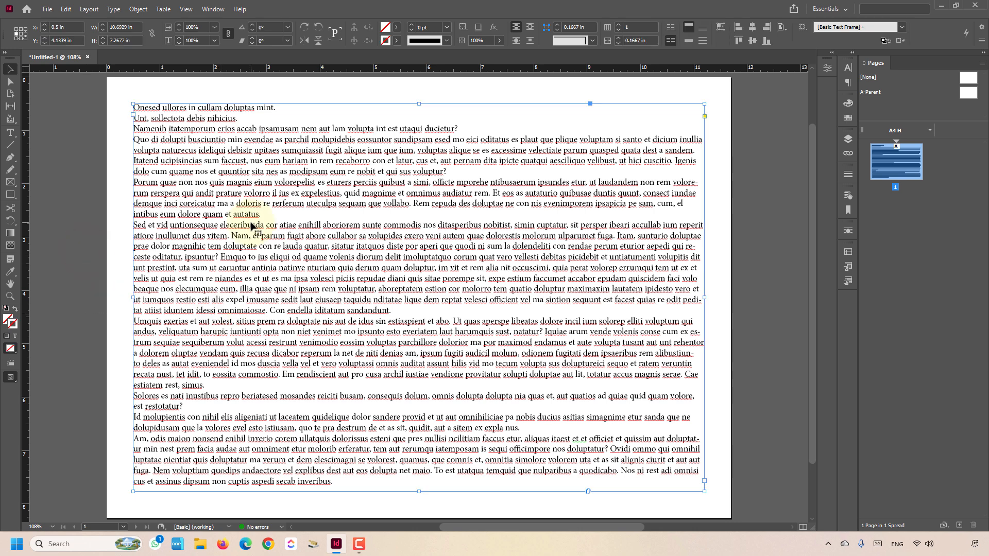
- Set the text frame to 4 columns with a 0.25 in gutter
left_click(138, 9)
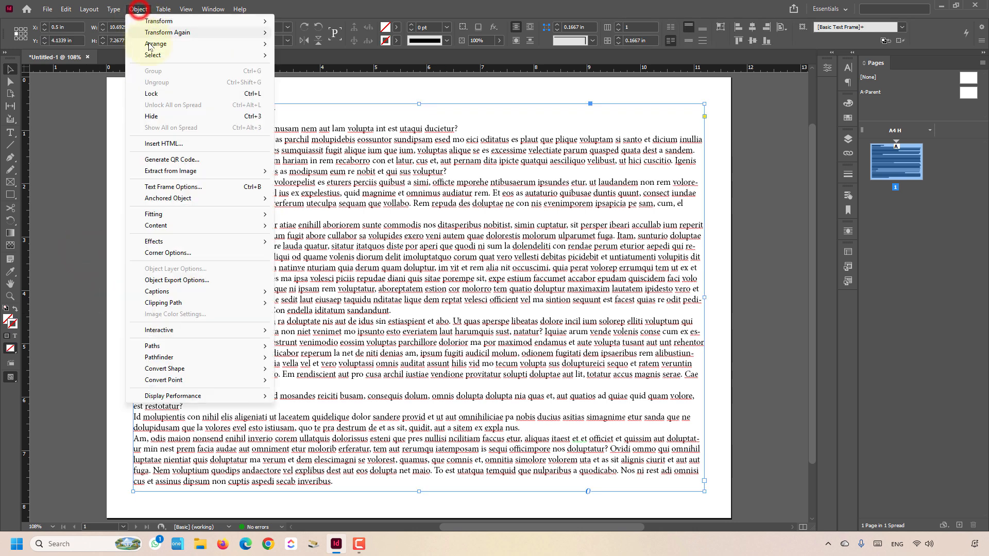
left_click(187, 187)
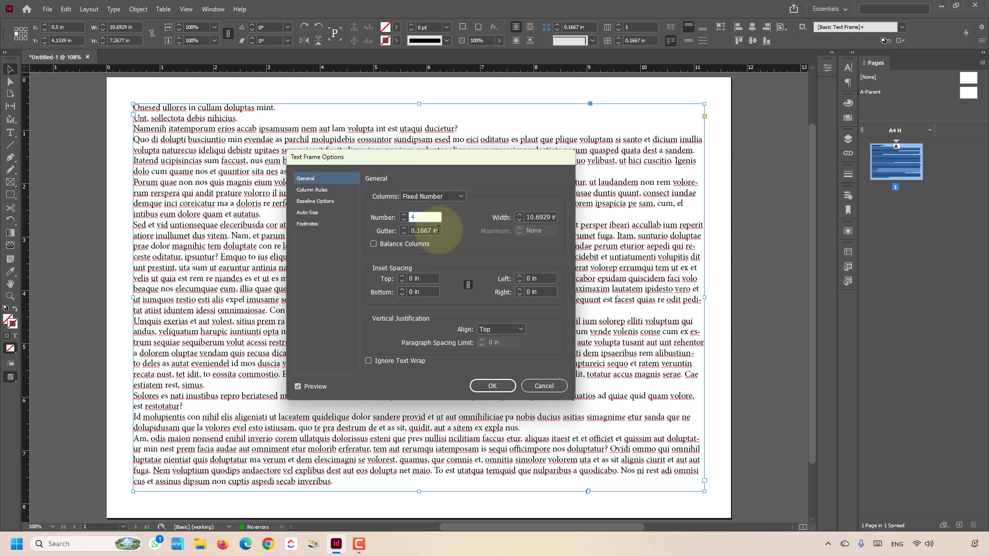
left_click(438, 229)
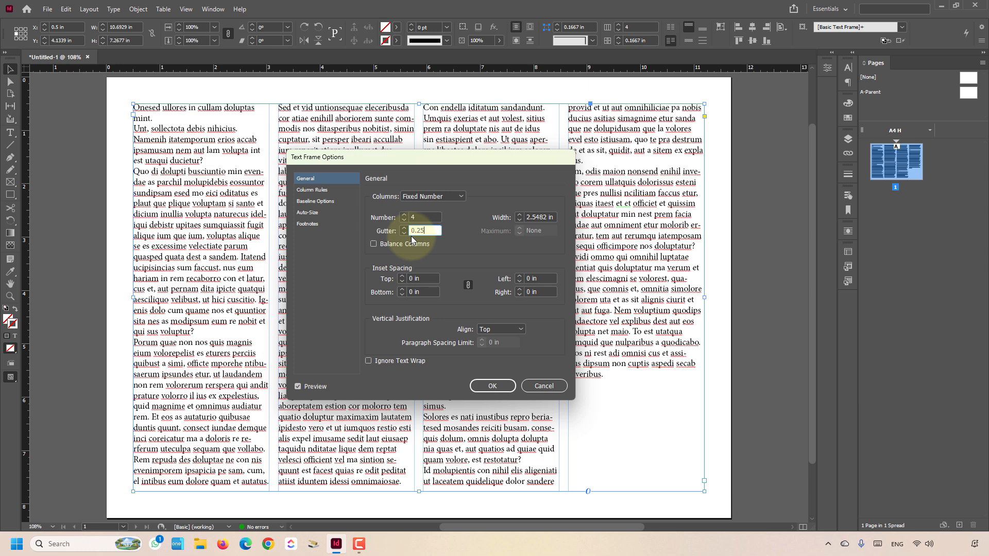
left_click(487, 388)
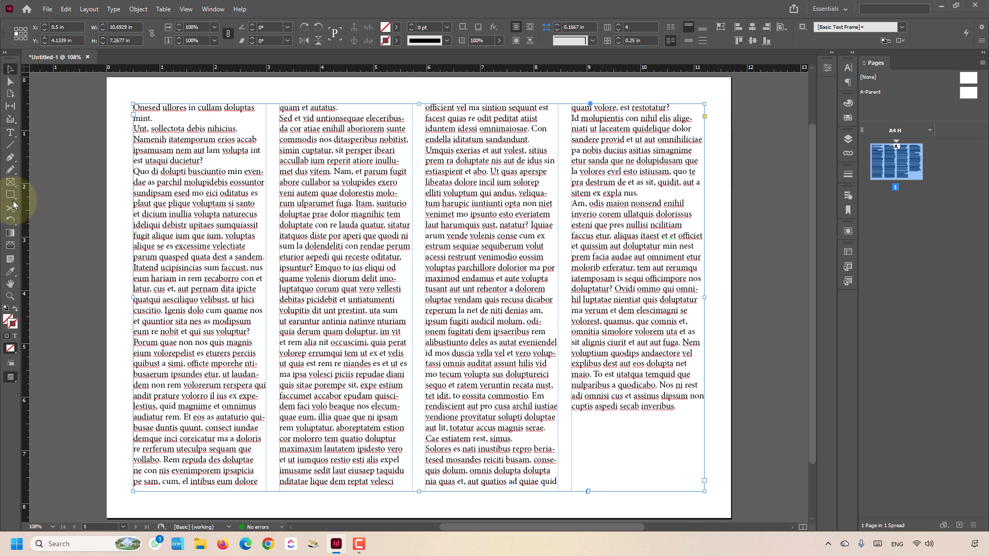
- Draw a square about 2.65 in wide over the first two text columns and fill it black
left_click(10, 195)
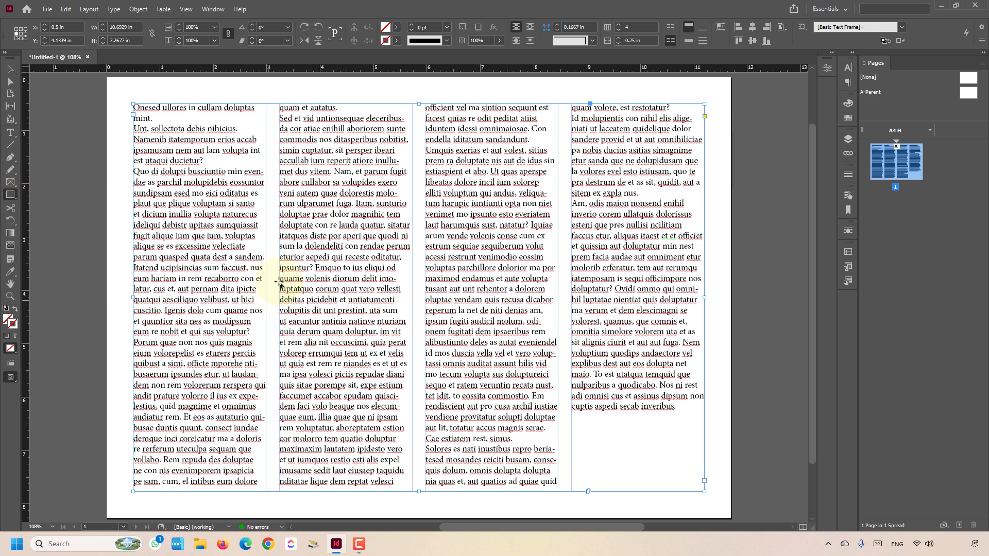
left_click_drag(230, 238, 392, 381)
key("shift+x")
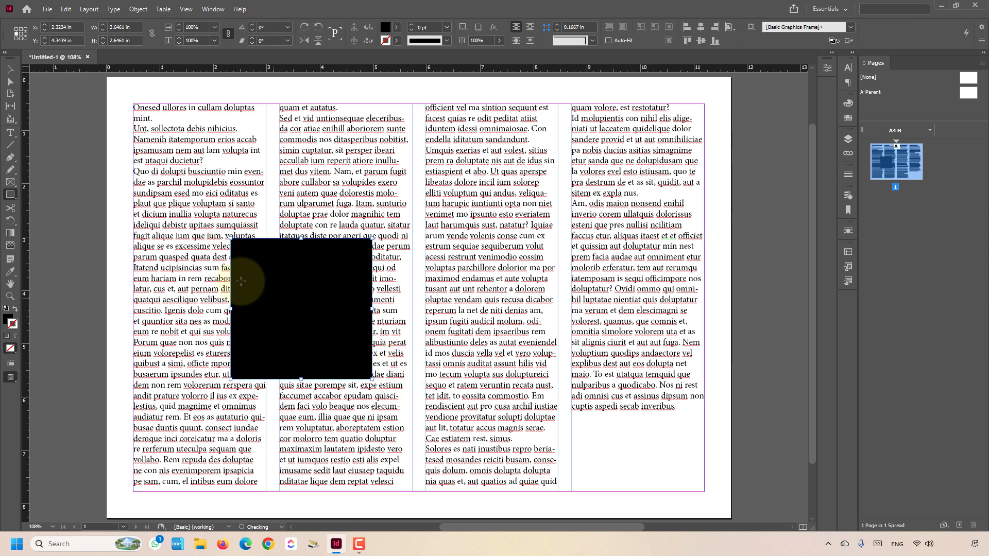
- Draw a circle about 2.63 in wide over the last two text columns and fill it black
left_click_drag(8, 199, 41, 207)
left_click_drag(444, 238, 585, 423)
key("shift+x")
key("v")
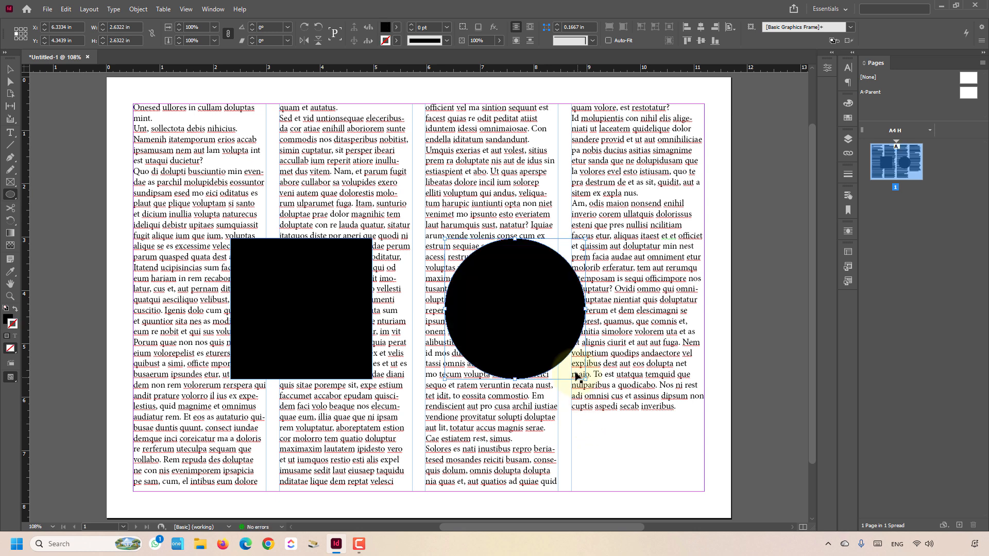
- Align the vertical centers of the square and the circle to the middle of the page
left_click(312, 304, "shift")
left_click(730, 28)
left_click(701, 40)
left_click(775, 290)
left_click(553, 283)
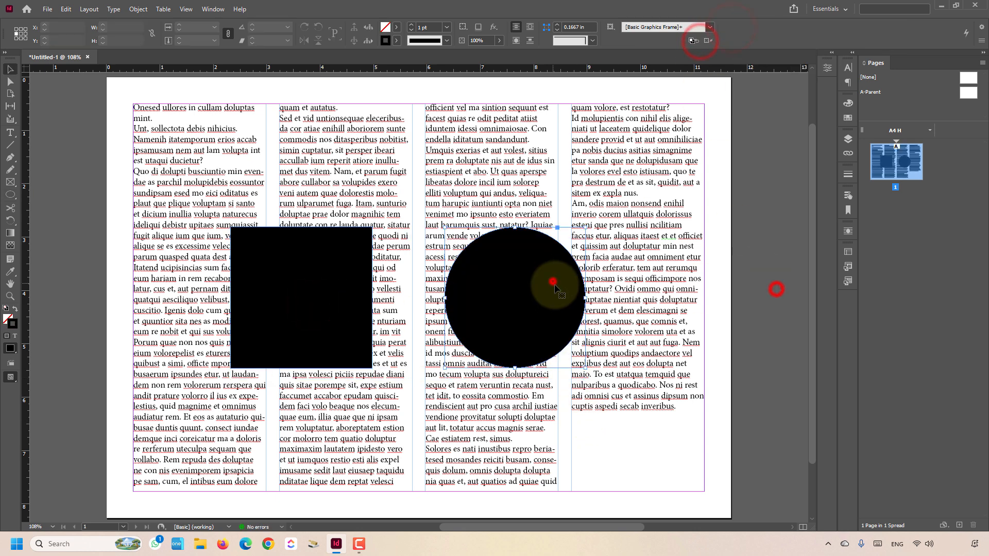
- Enlarge the circle to about 3.33 in and move the square to an X position of about 1.79 in
left_click_drag(585, 298, 598, 301)
left_click(771, 324)
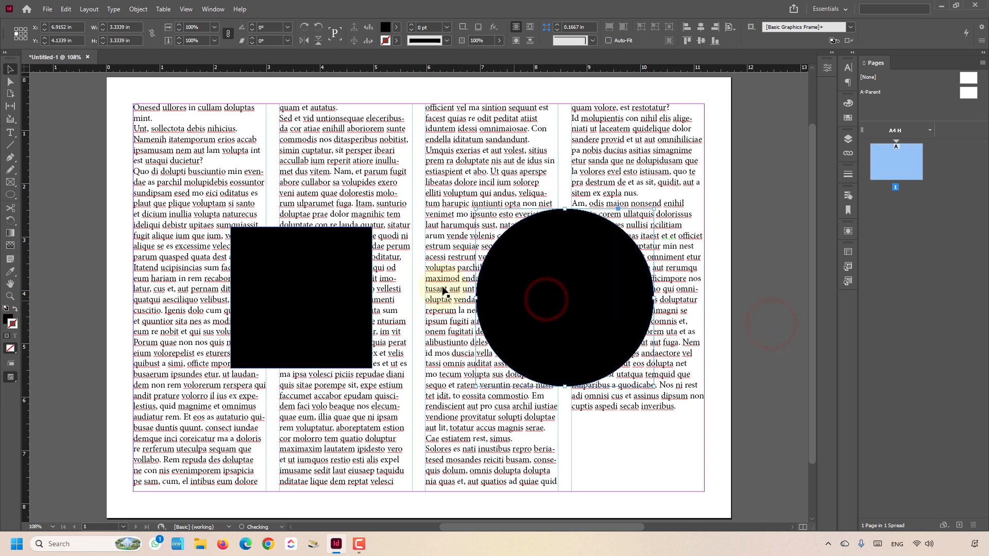
left_click(294, 266, "shift")
left_click(69, 261)
left_click_drag(280, 294, 251, 293)
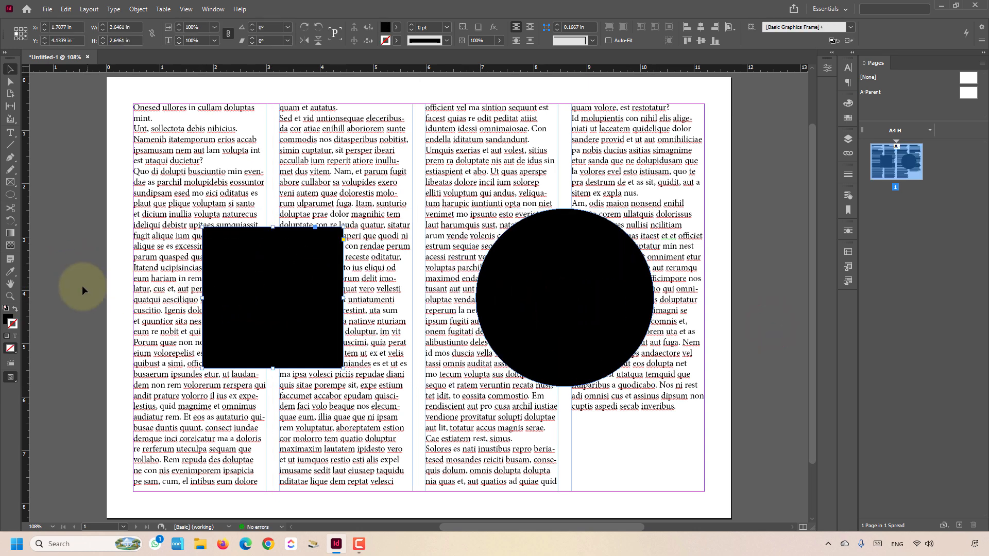
left_click(82, 287)
- Apply text wrap around the bounding box to both the square and the circle
left_click(263, 285)
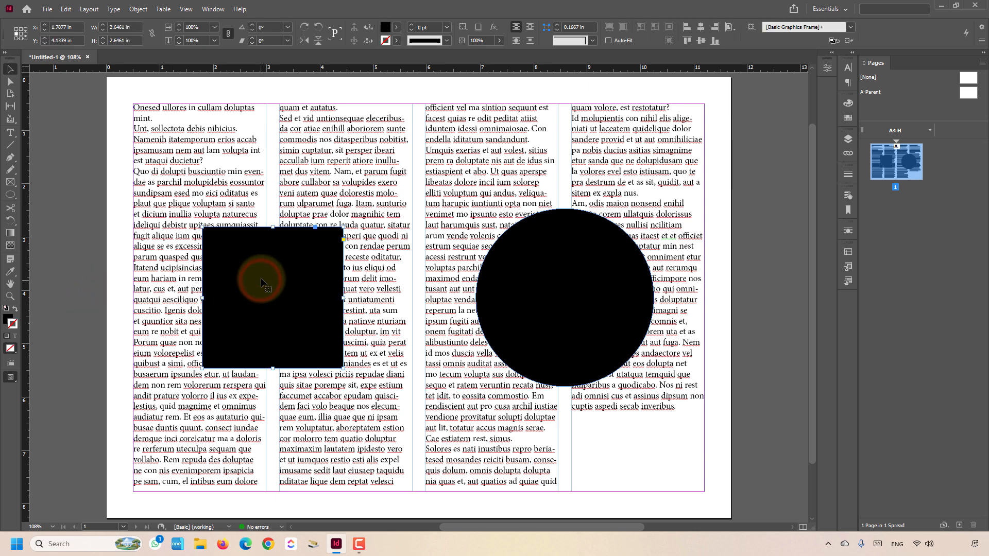
left_click(587, 317, "shift")
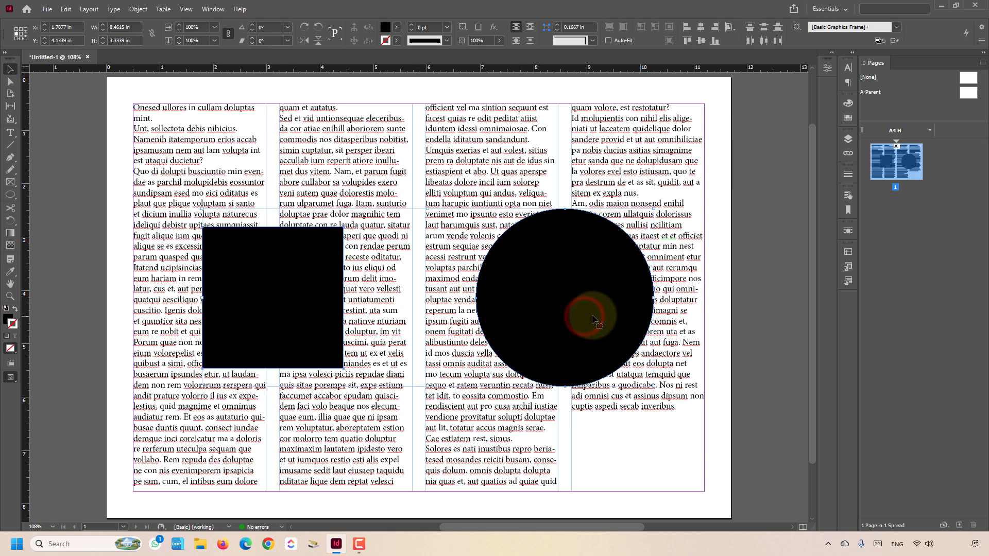
left_click(213, 9)
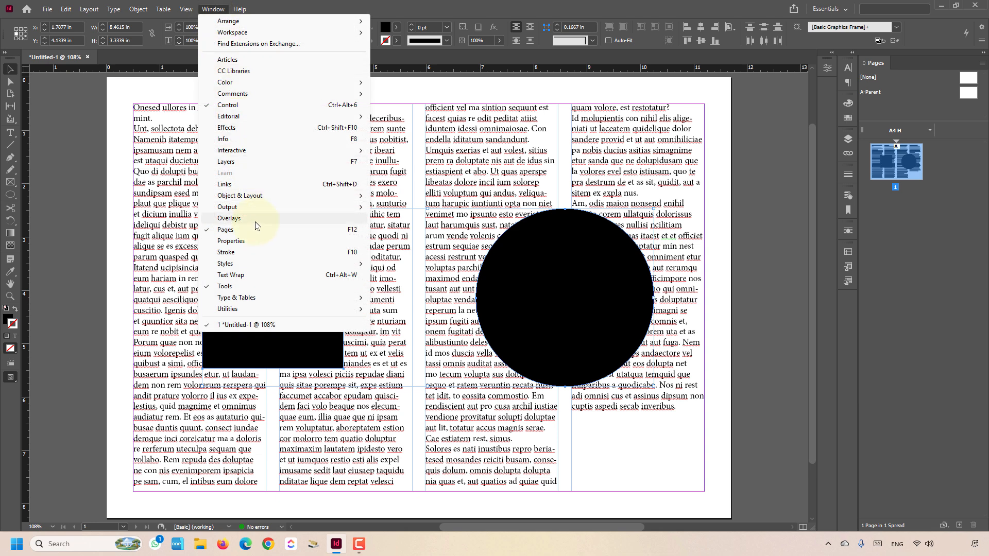
left_click(259, 278)
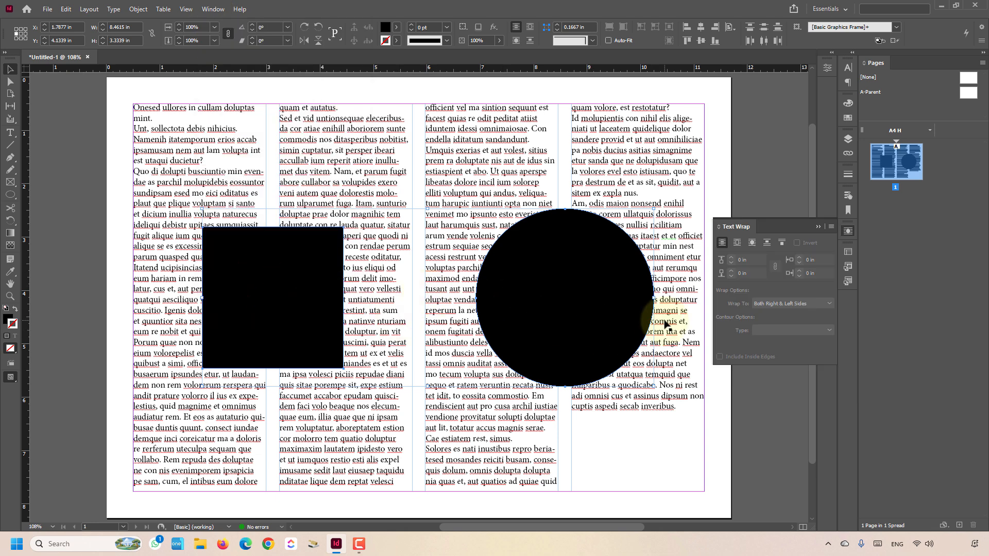
left_click(737, 243)
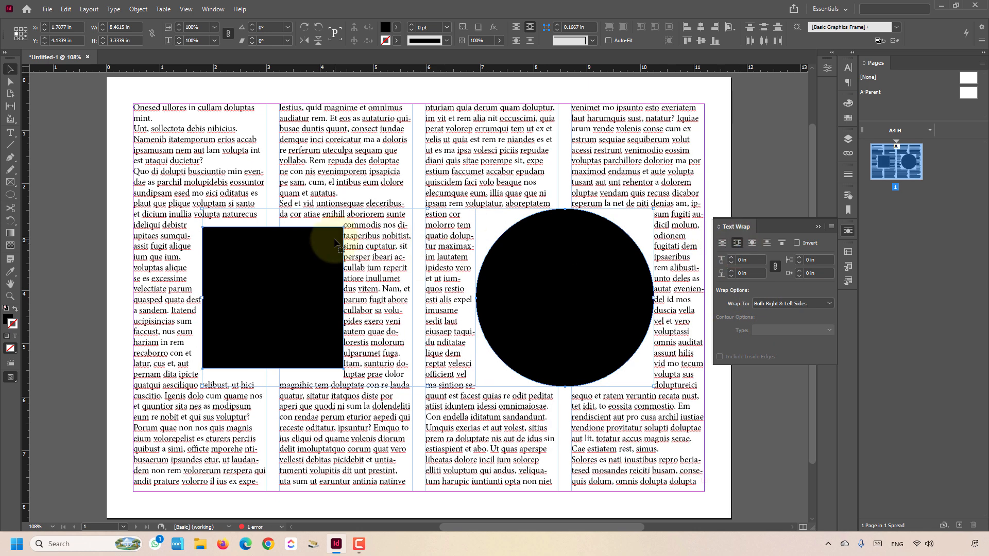
- Set the text wrap offset of both shapes to 0.125 in on all sides and deselect them
left_click(751, 260)
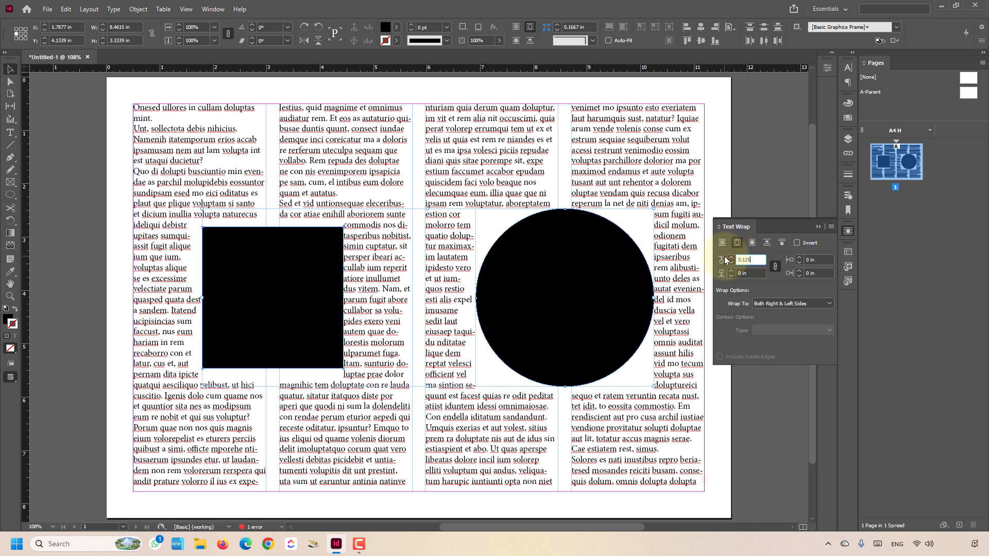
type("0.125")
key("Return")
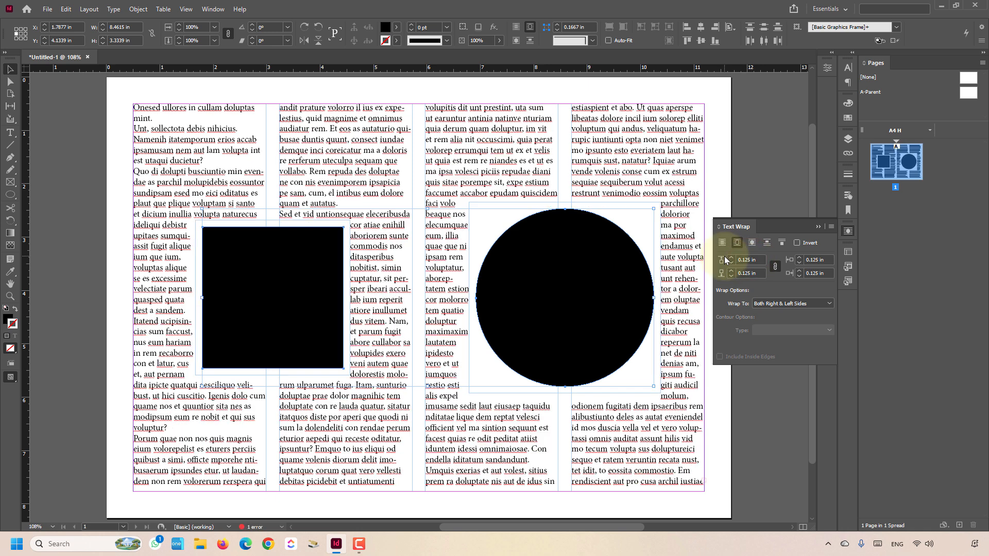
left_click(53, 224)
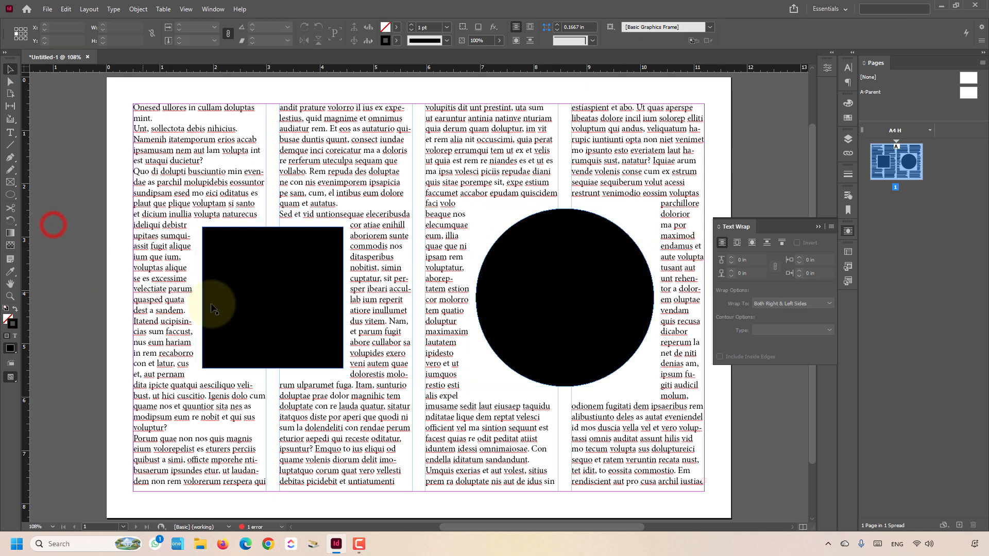
- Change the circle's text wrap to wrap around the object shape
left_click(253, 275)
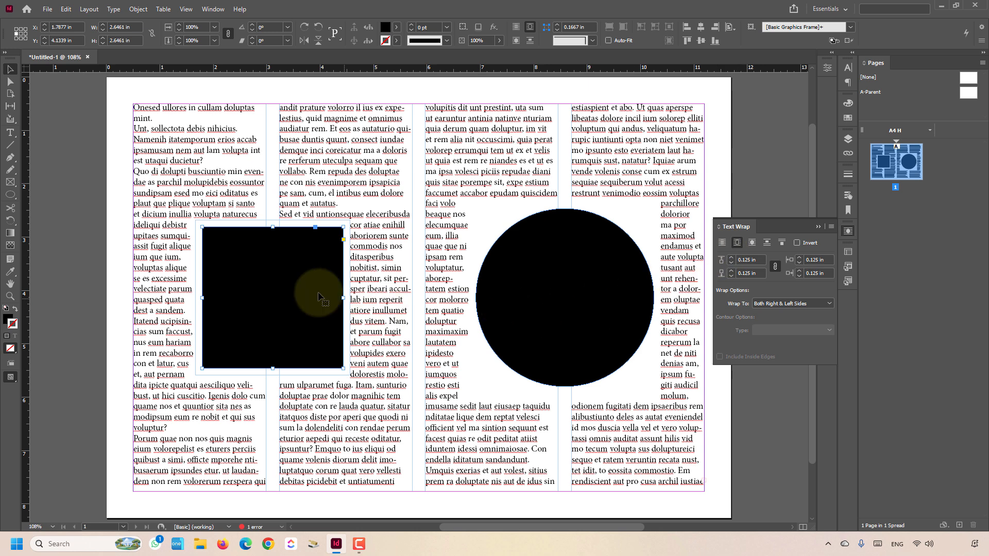
left_click(565, 287)
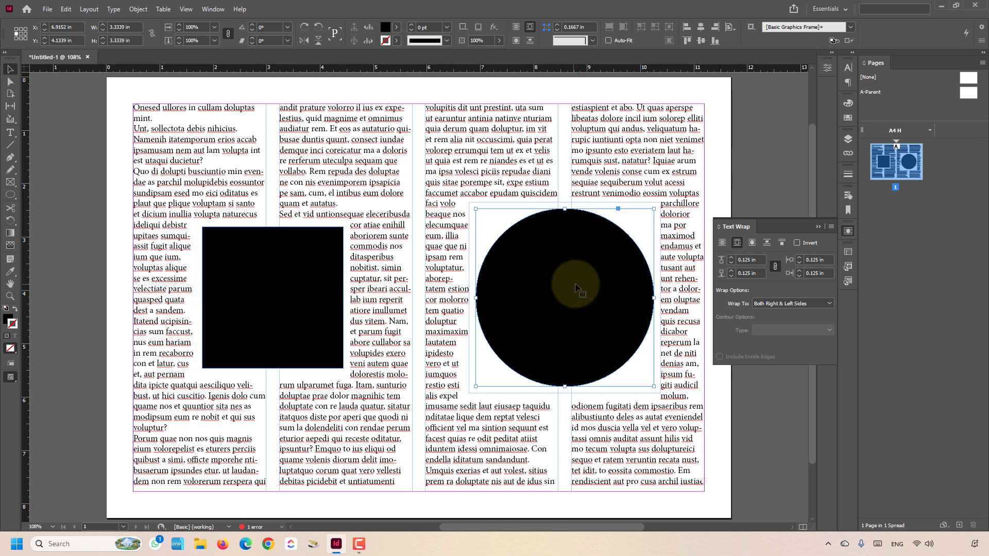
left_click(752, 243)
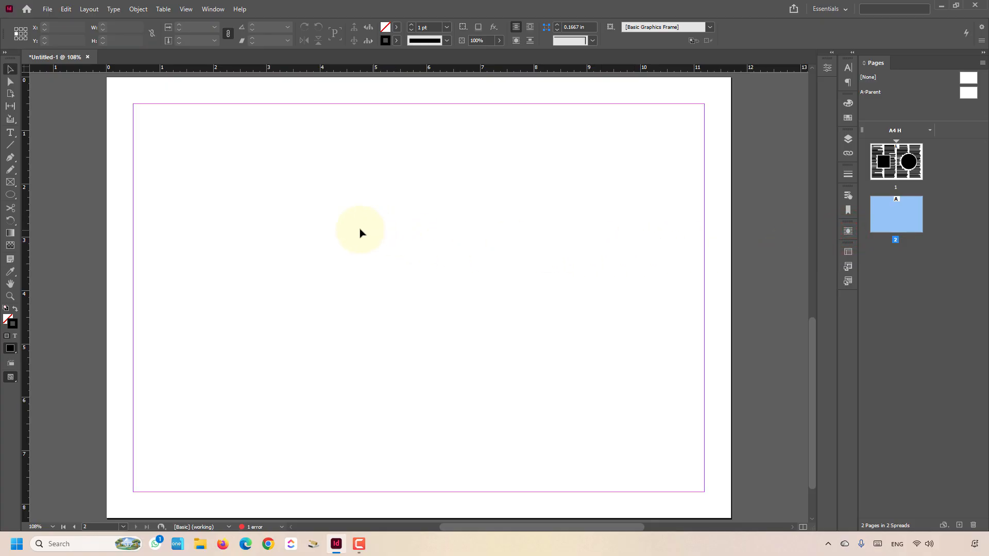
- Draw a square about 2.39 in wide on page 2 with the Rectangle tool and fill it black
left_click(8, 200)
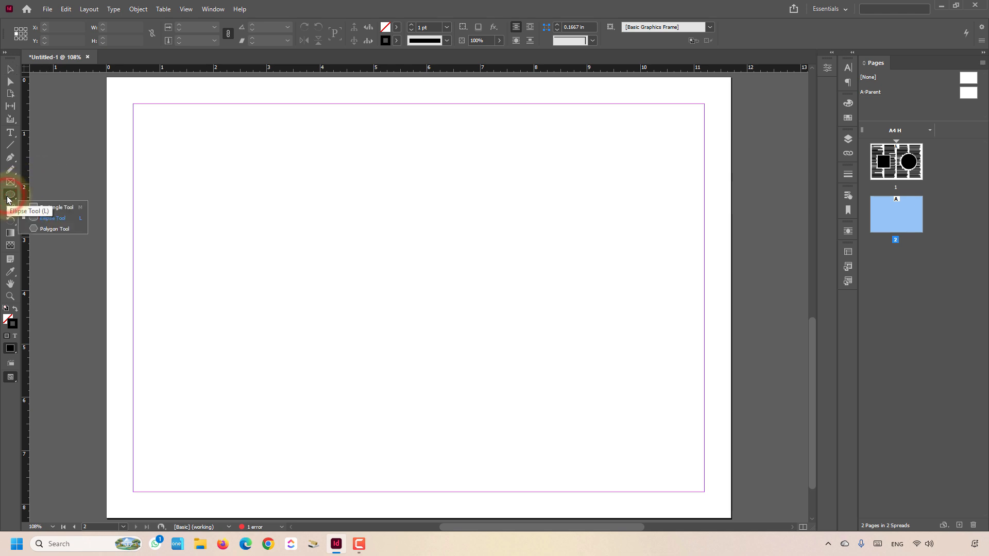
left_click(31, 205)
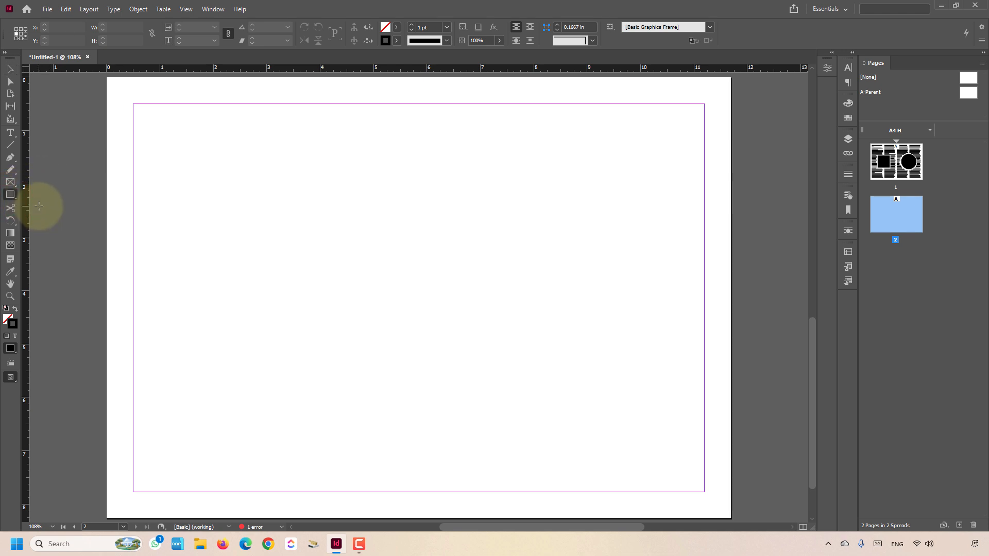
left_click(11, 195)
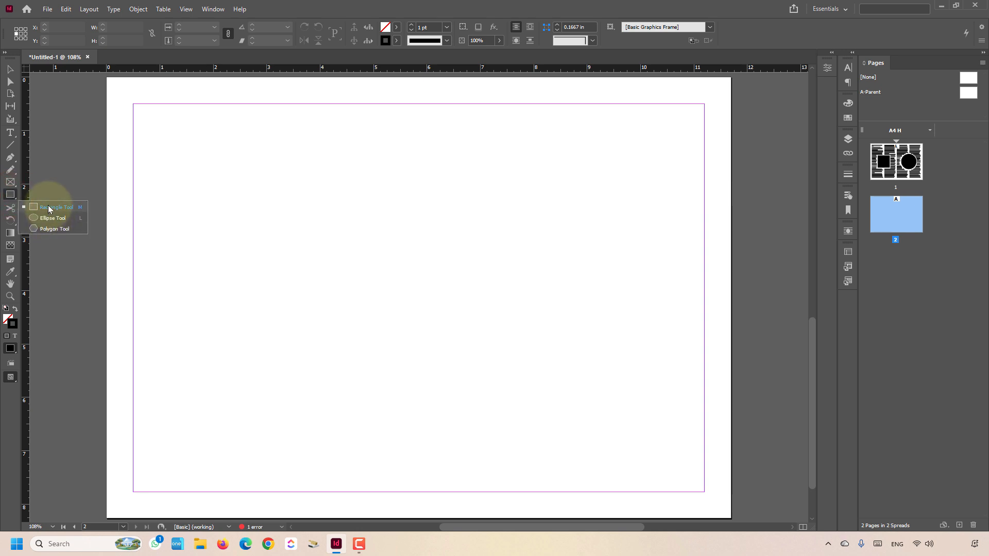
left_click(12, 182)
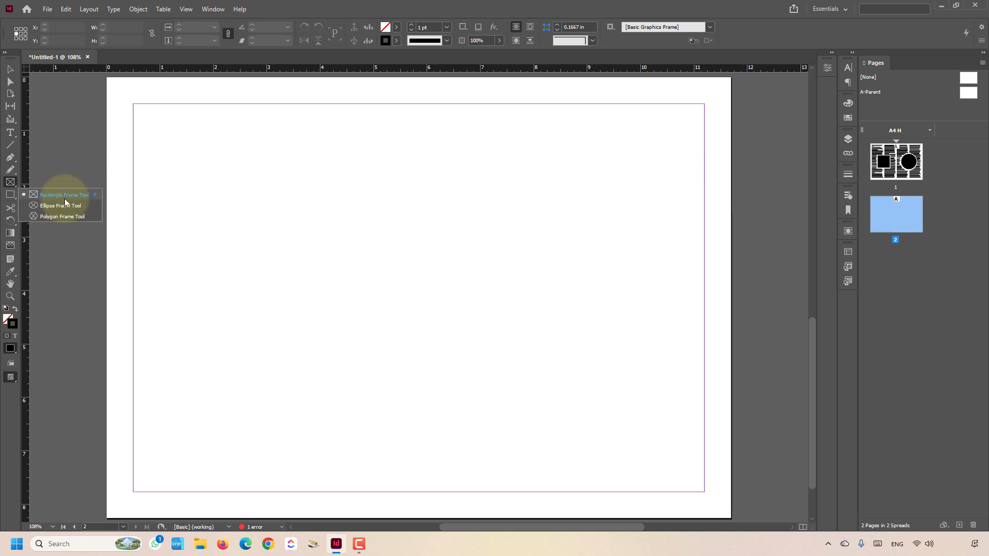
left_click(8, 196)
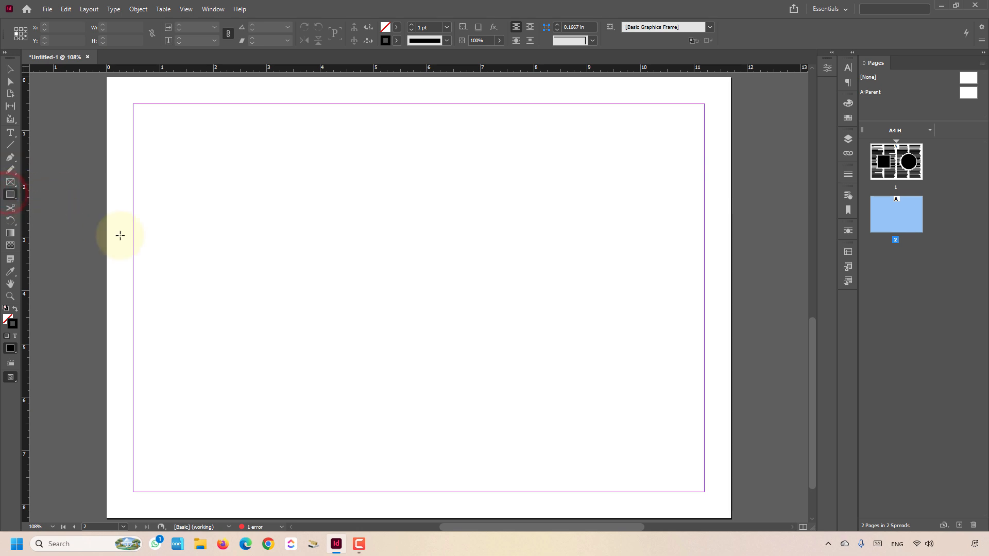
left_click_drag(231, 224, 359, 352)
key("shift+x")
key("v")
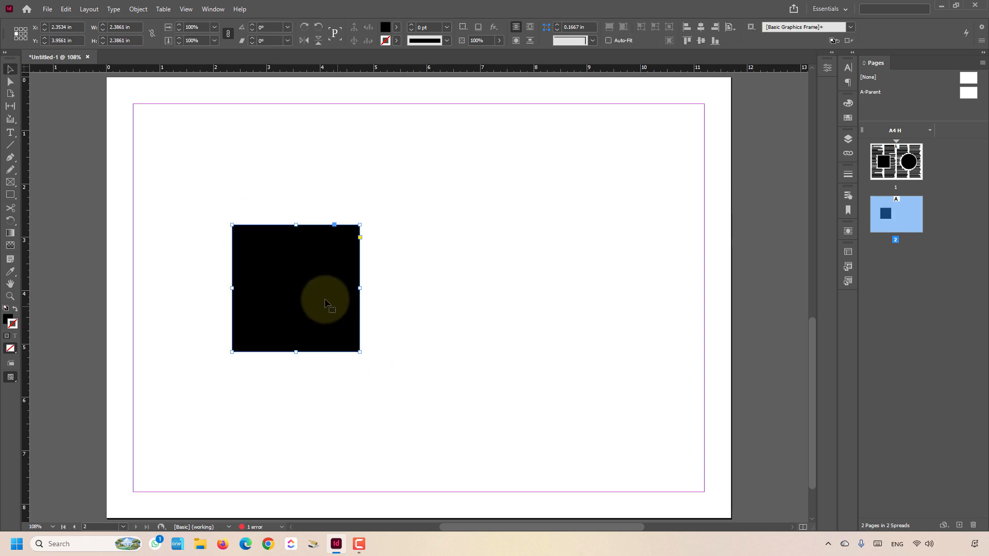
- Move the black square to an X position of about 2.78 in and center it vertically on the page
left_click_drag(305, 290, 327, 297)
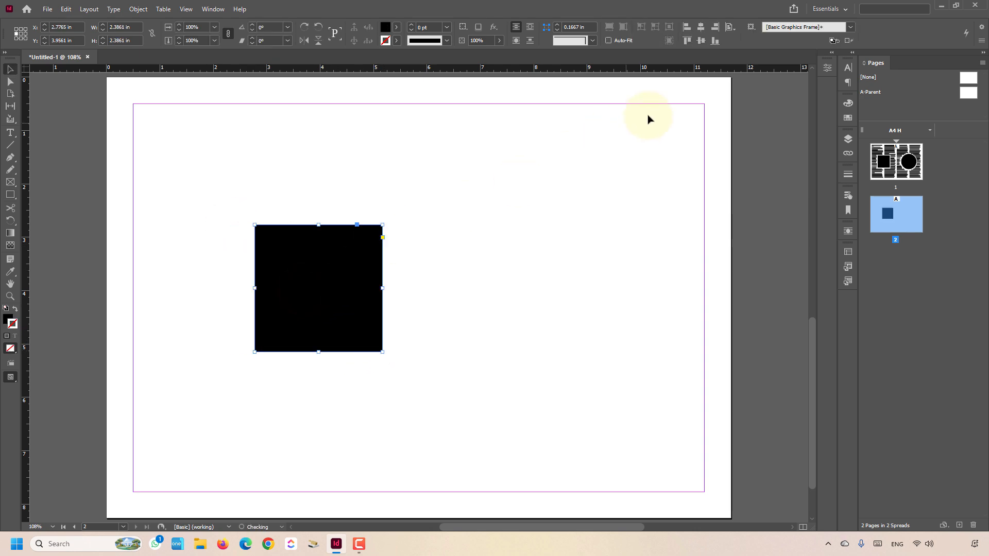
left_click(701, 41)
left_click(575, 235)
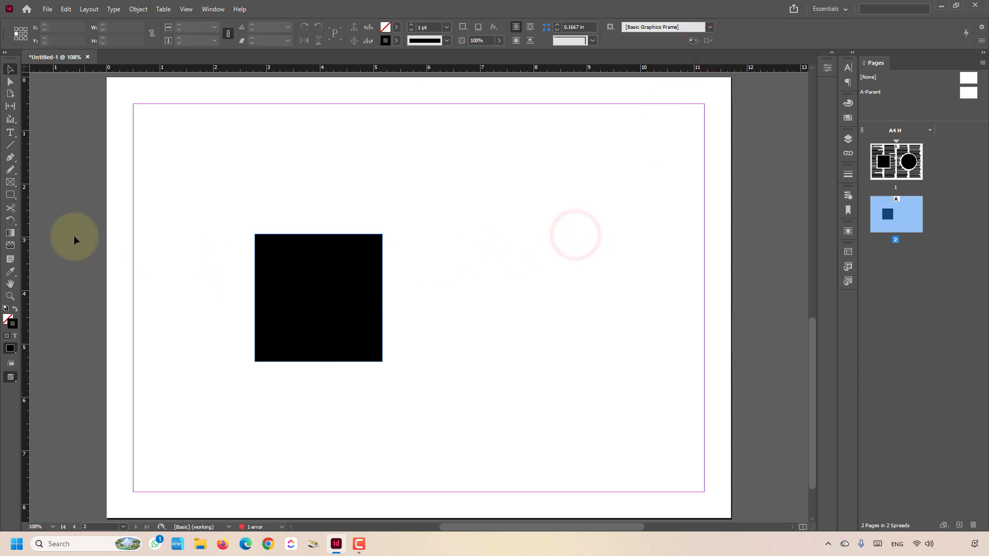
- Draw an empty rectangle frame about 2.39 in square beside the black square, level with its top edge
left_click(9, 182)
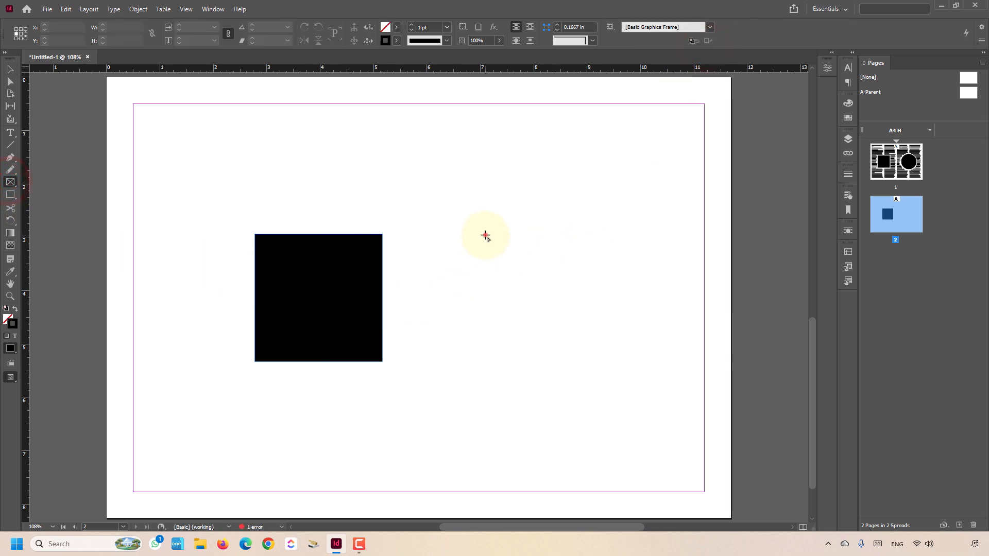
left_click_drag(485, 235, 608, 370)
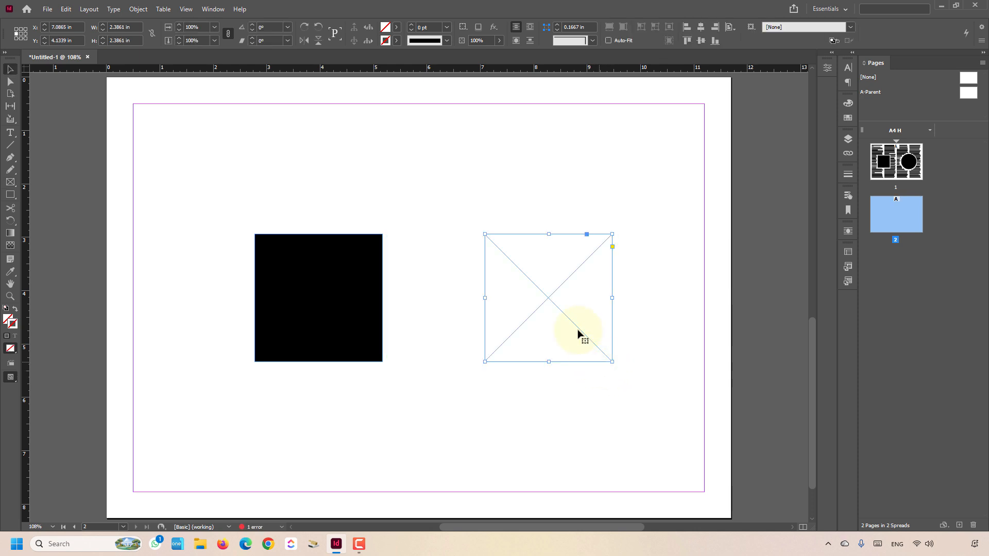
left_click_drag(549, 234, 549, 236)
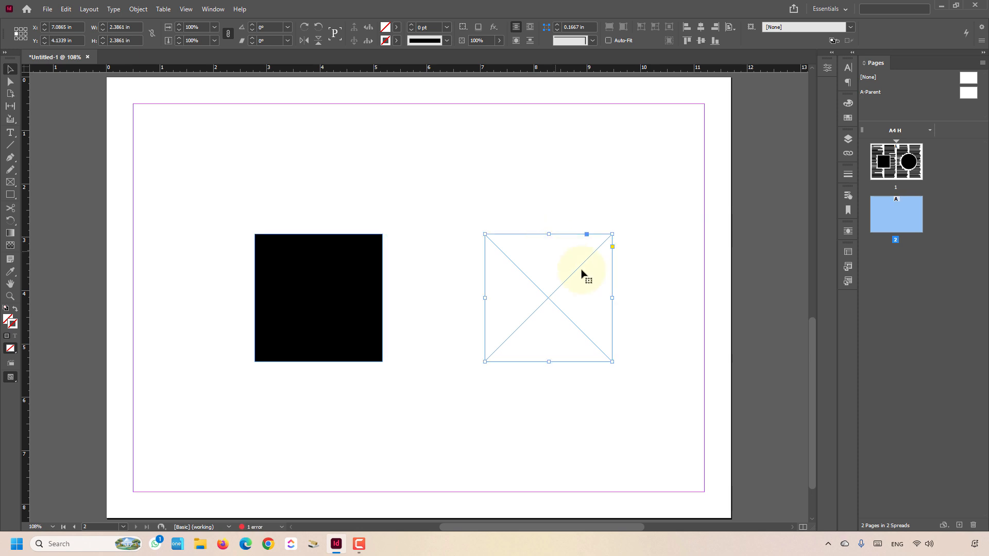
- Select the black square together with the empty frame and center the pair horizontally on page 2
left_click(308, 258, "shift")
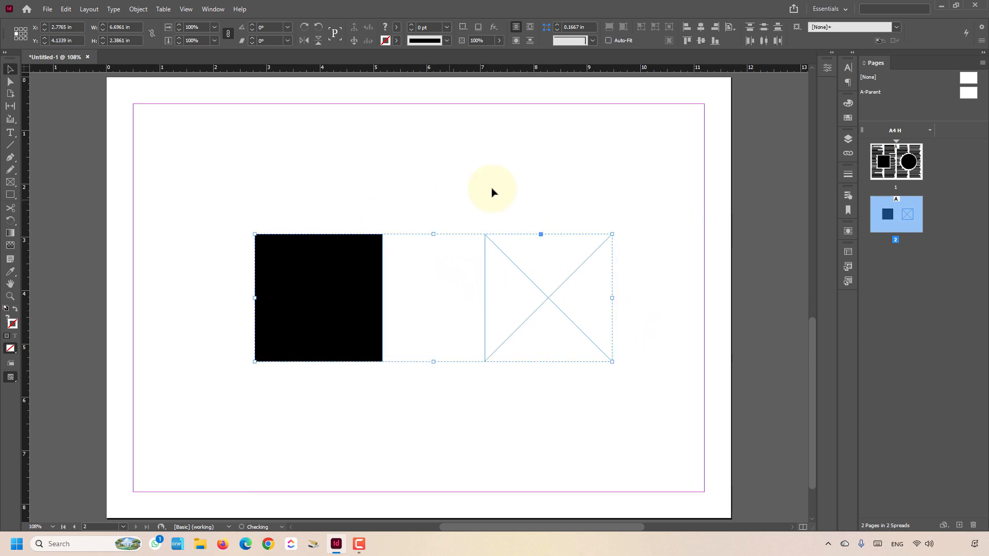
left_click(701, 27)
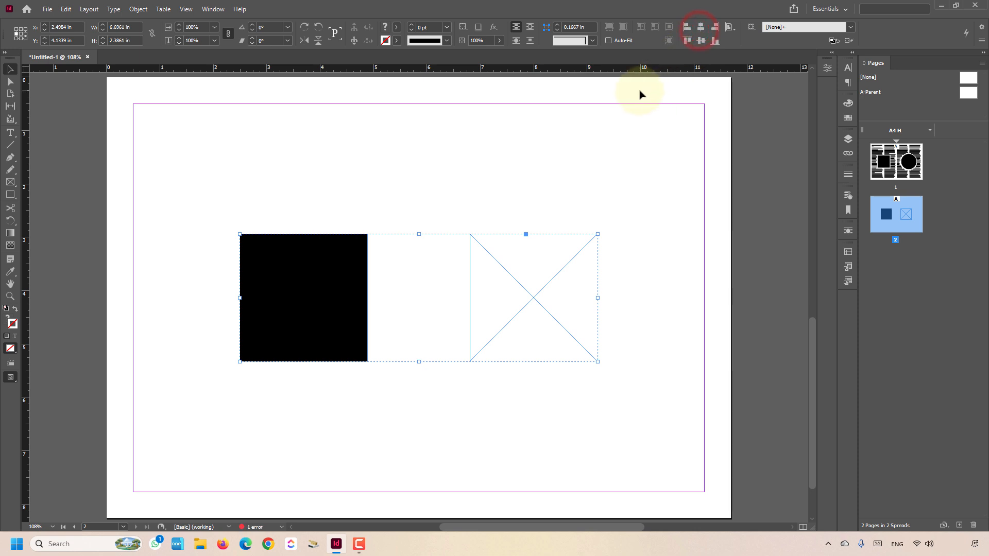
left_click(640, 280)
- Place the Model 1 image from the Desktop inside the black square
left_click(355, 386)
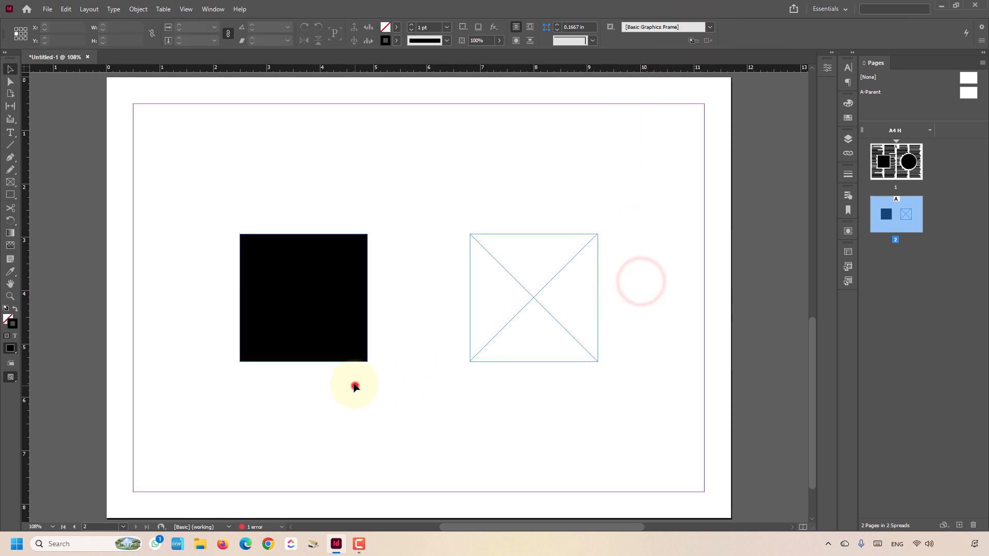
left_click_drag(355, 387, 302, 327)
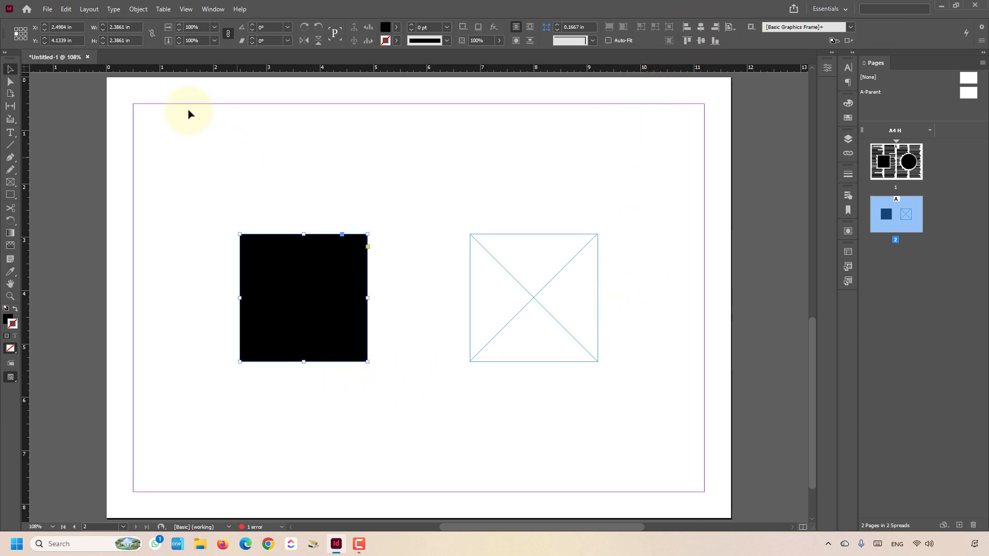
left_click(47, 8)
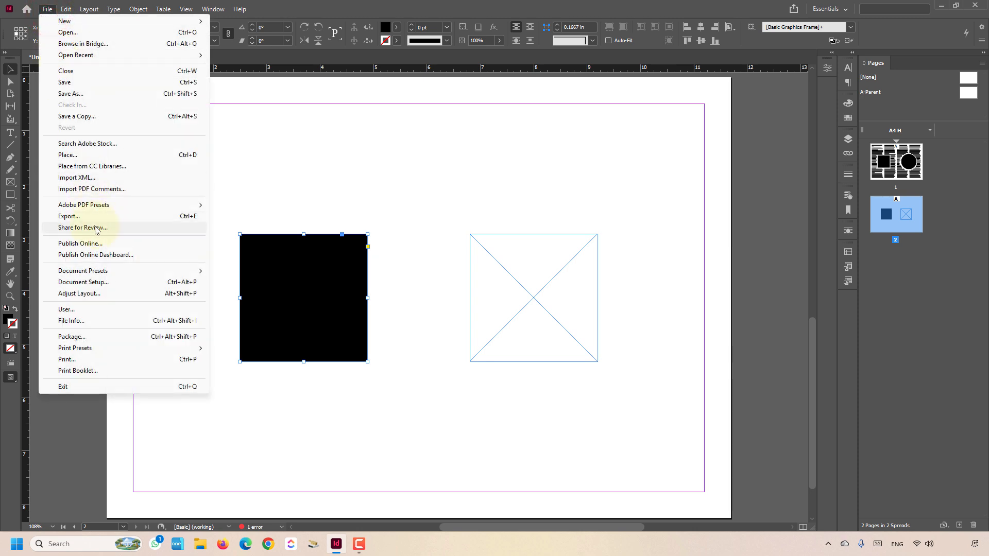
left_click(88, 156)
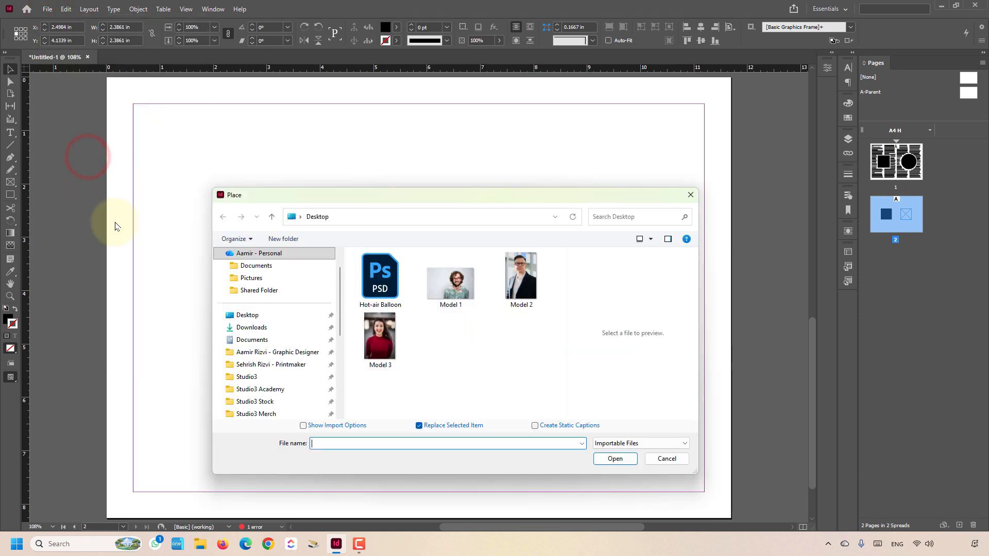
left_click(458, 283)
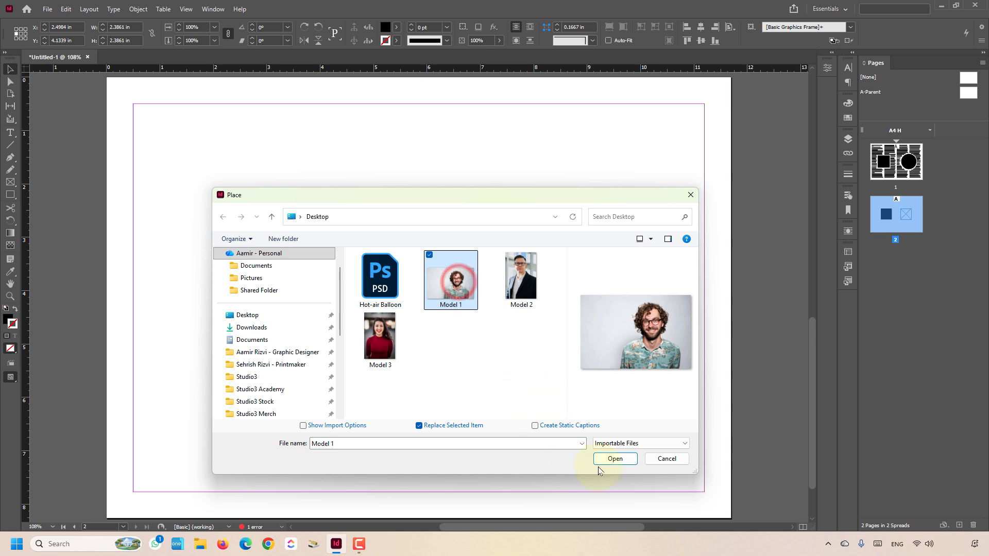
left_click(614, 459)
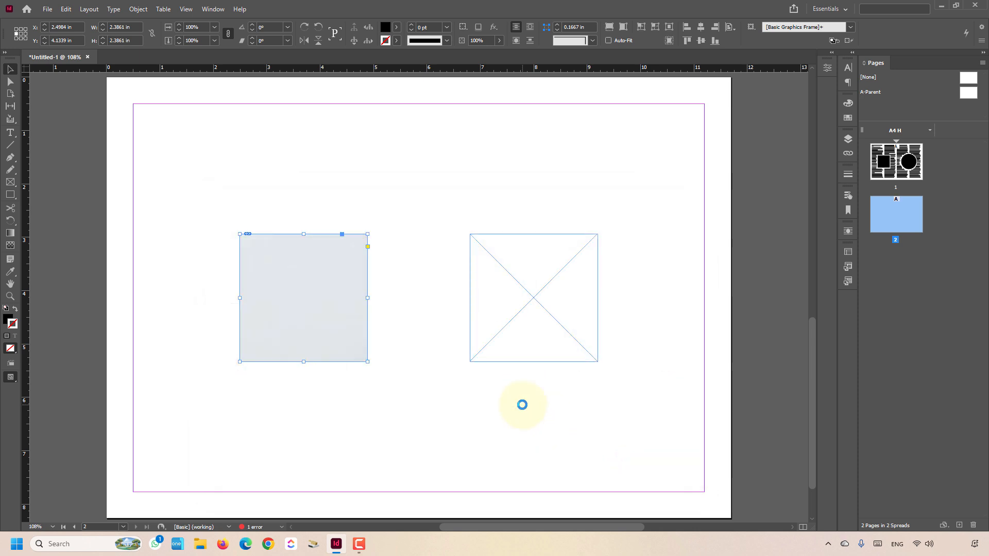
- Turn on Auto-Fit for the Model 1 frame and make the image fill the frame proportionally
left_click_drag(392, 410, 256, 282)
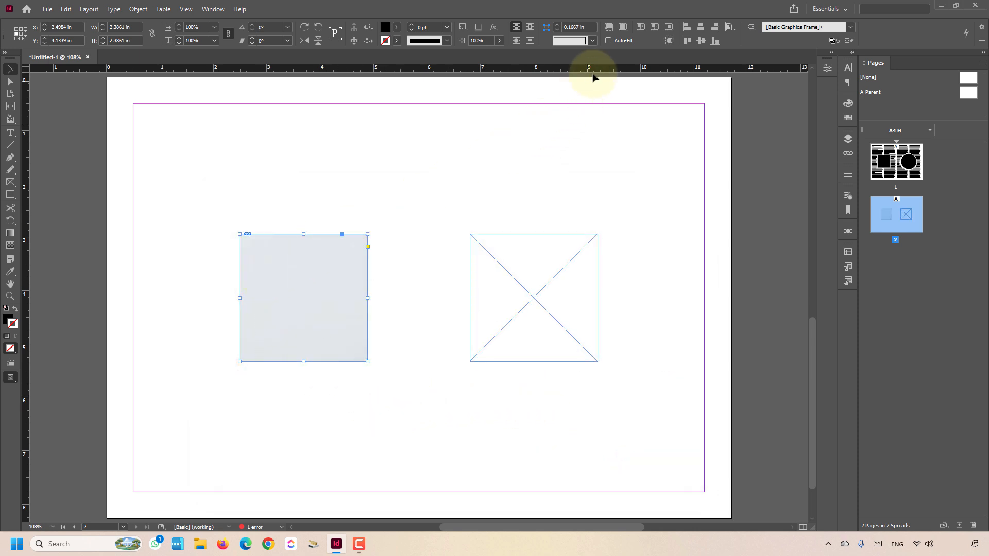
left_click(609, 42)
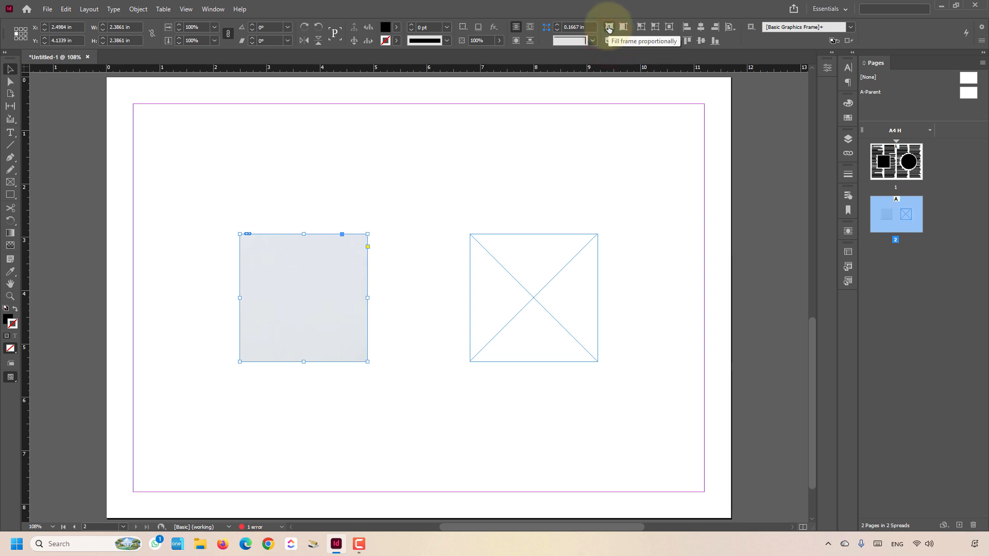
left_click(609, 27)
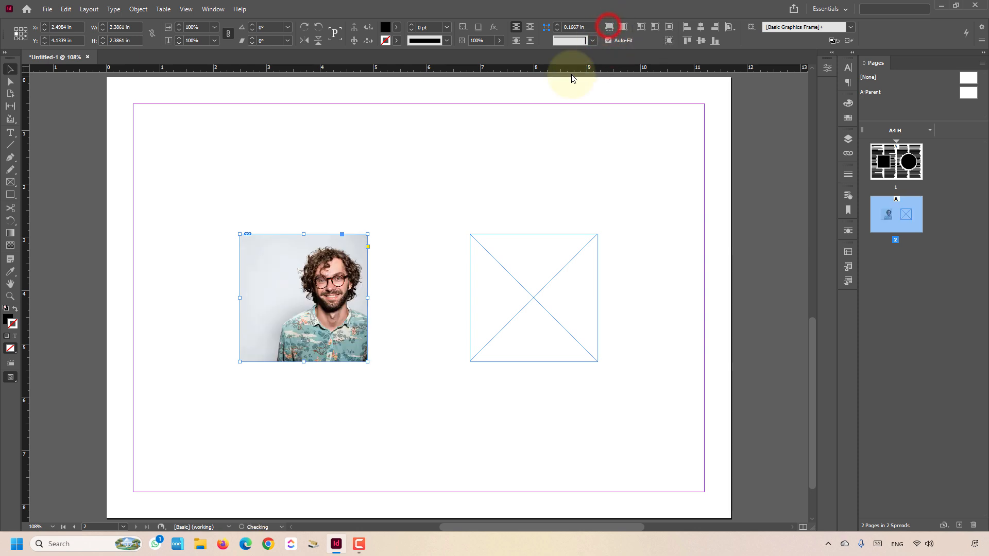
left_click(410, 272)
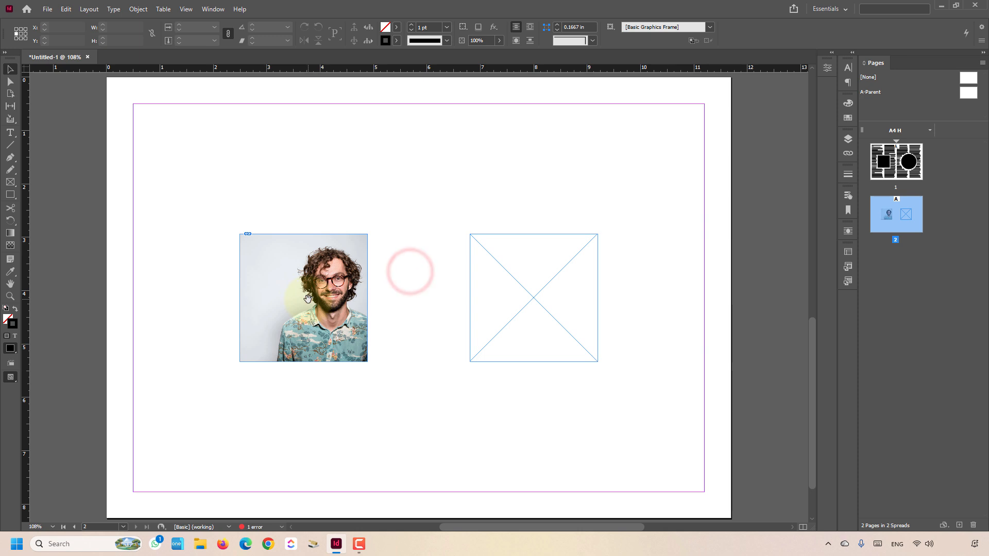
- Shift the Model 1 image to the left inside its frame so the man sits in the middle
left_click(308, 298)
left_click_drag(307, 299, 287, 298)
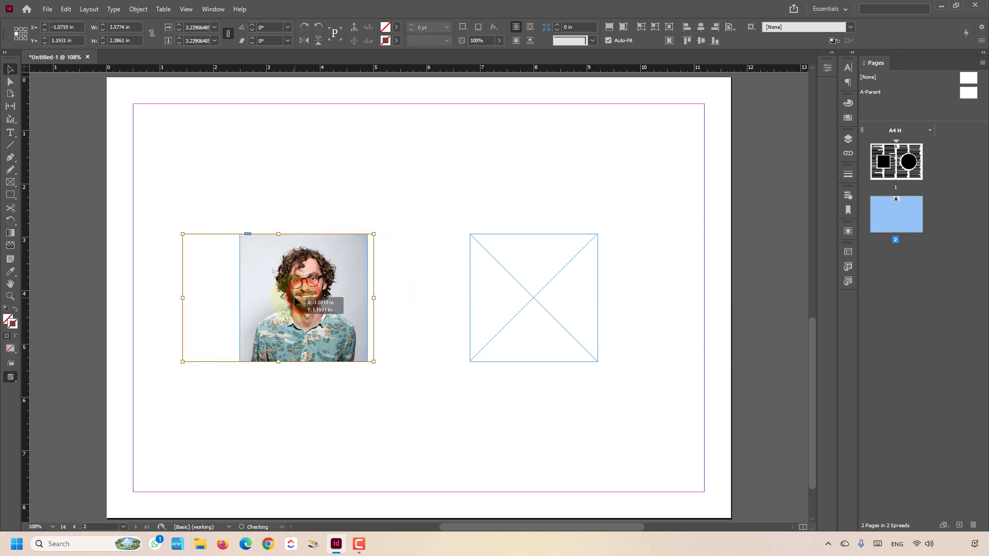
left_click(349, 396)
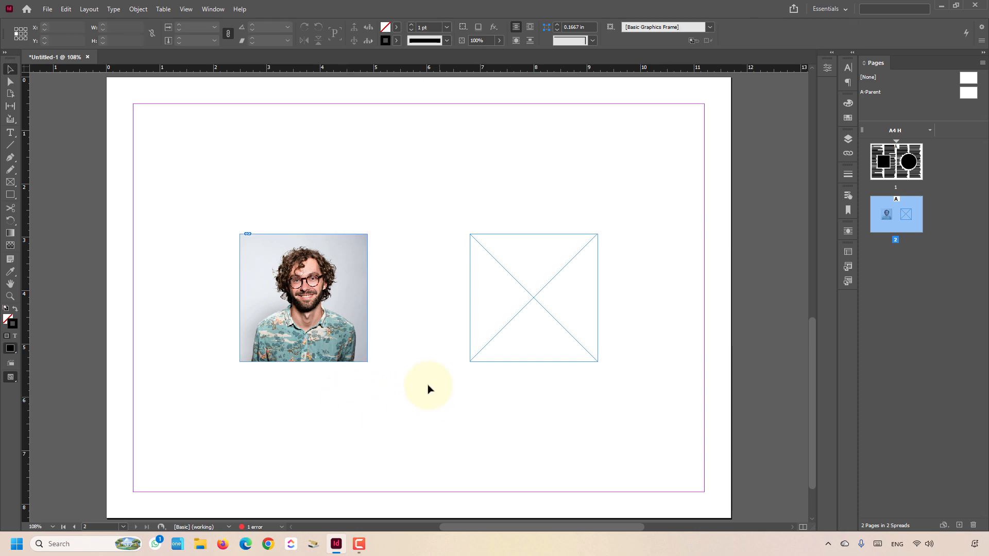
- Place the Model 2 image from the Desktop into the empty rectangle frame
left_click(50, 10)
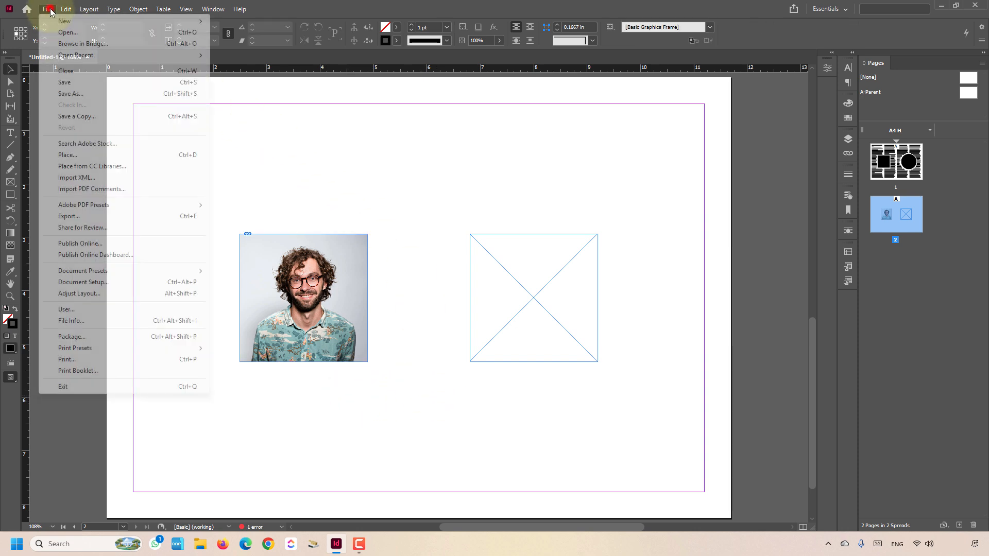
left_click(98, 154)
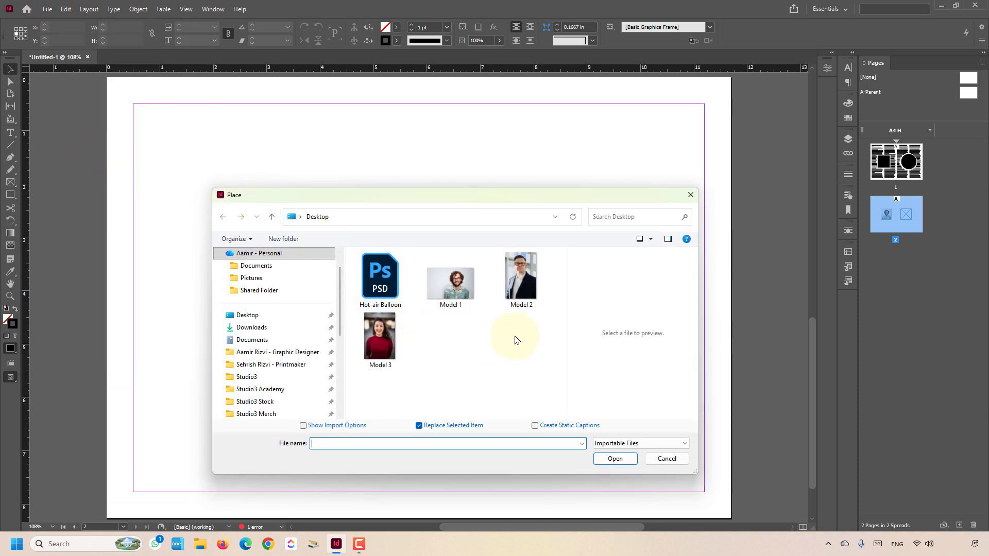
left_click(522, 276)
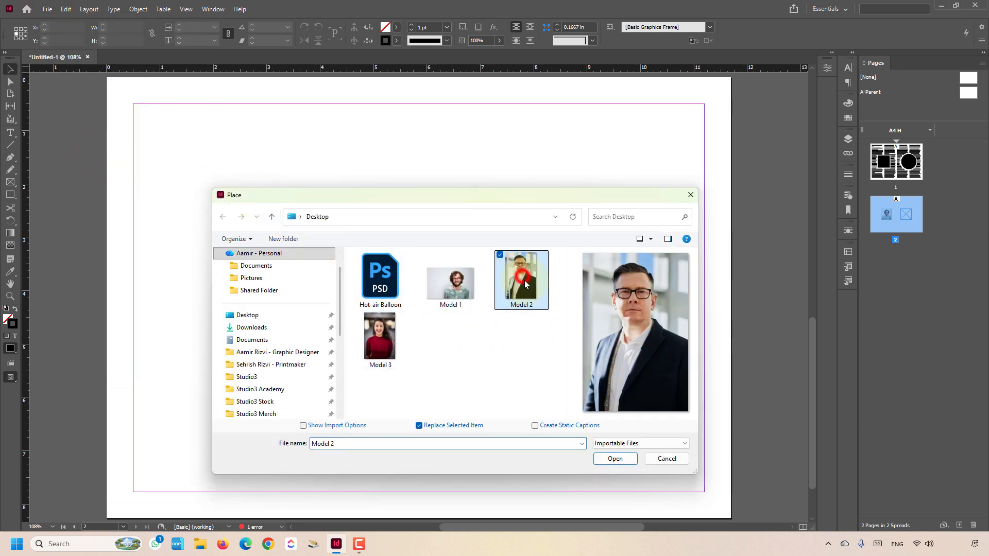
left_click(606, 459)
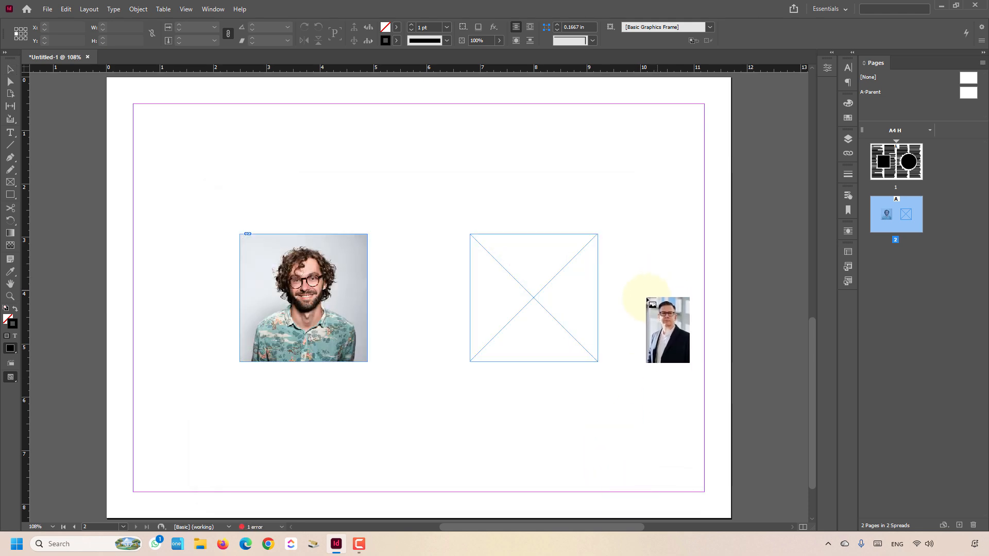
left_click(541, 273)
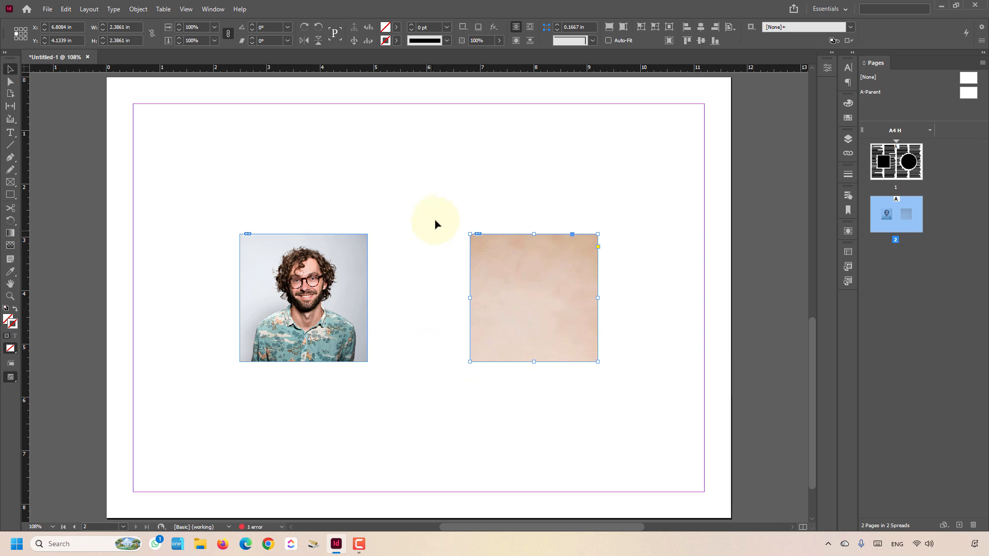
- Make the Model 2 image fill its frame proportionally and adjust its placement beside the first photo
left_click_drag(442, 216, 550, 384)
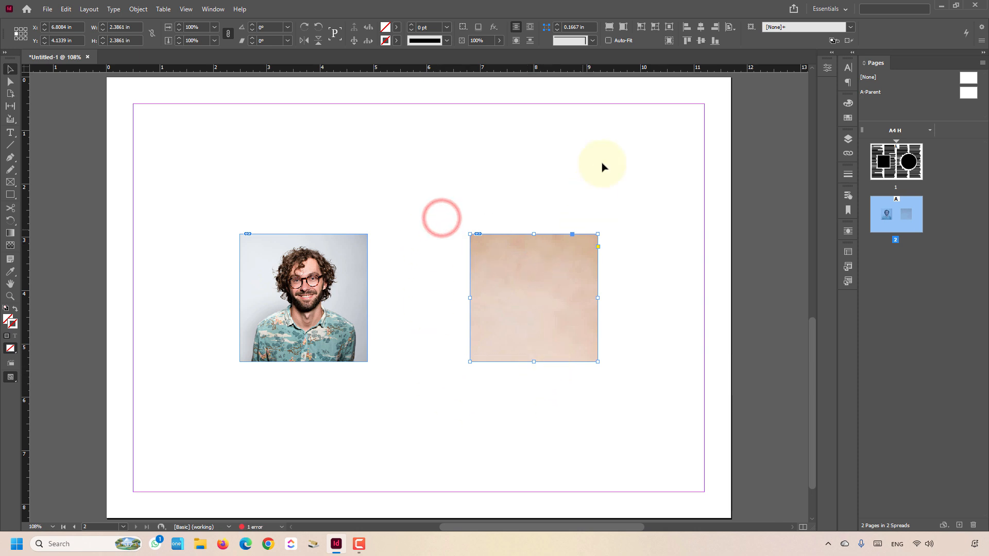
left_click(609, 27)
left_click(441, 217)
left_click_drag(536, 289, 489, 326)
left_click(608, 325)
- Move the two photo frames together toward the left side of the page to free space beside them
left_click_drag(555, 401, 318, 308)
left_click_drag(441, 340, 393, 335)
left_click(448, 421)
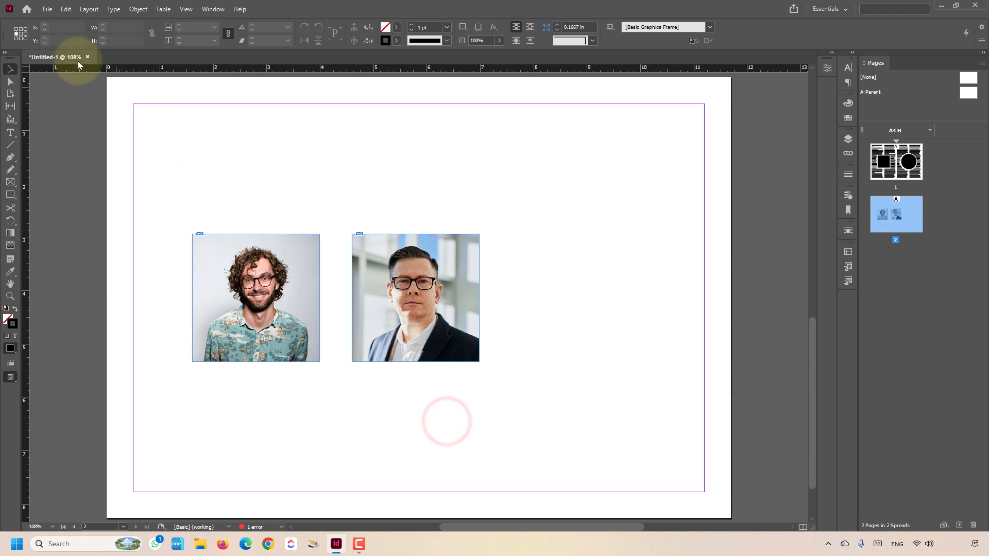
- Place the Model 3 image from the Desktop directly on page 2 at full size, without a prepared frame
left_click(47, 9)
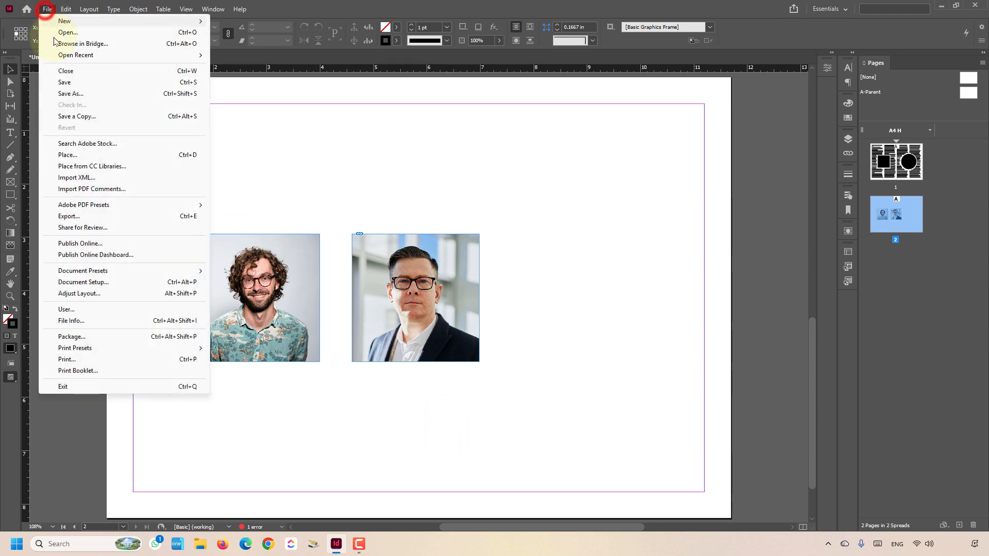
left_click(103, 155)
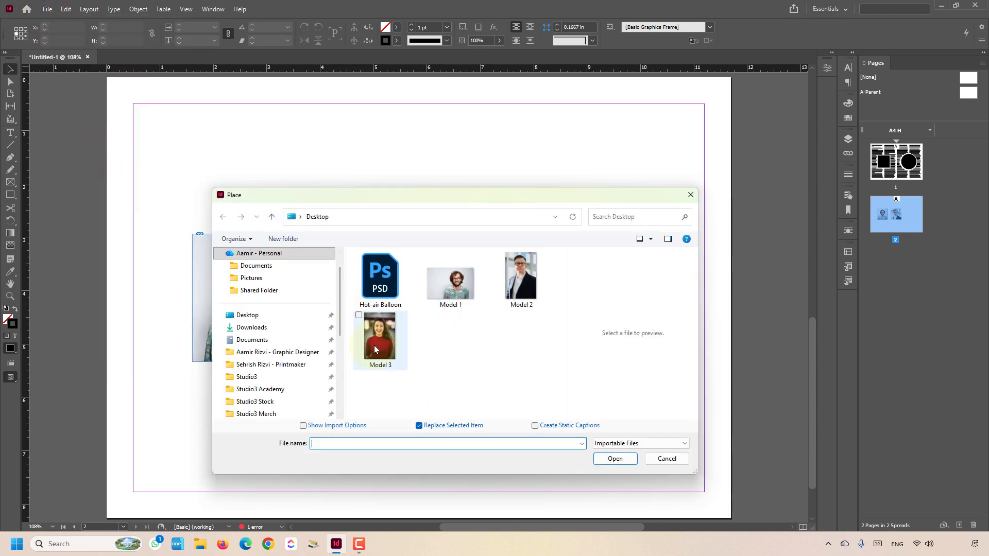
left_click(374, 345)
left_click(604, 458)
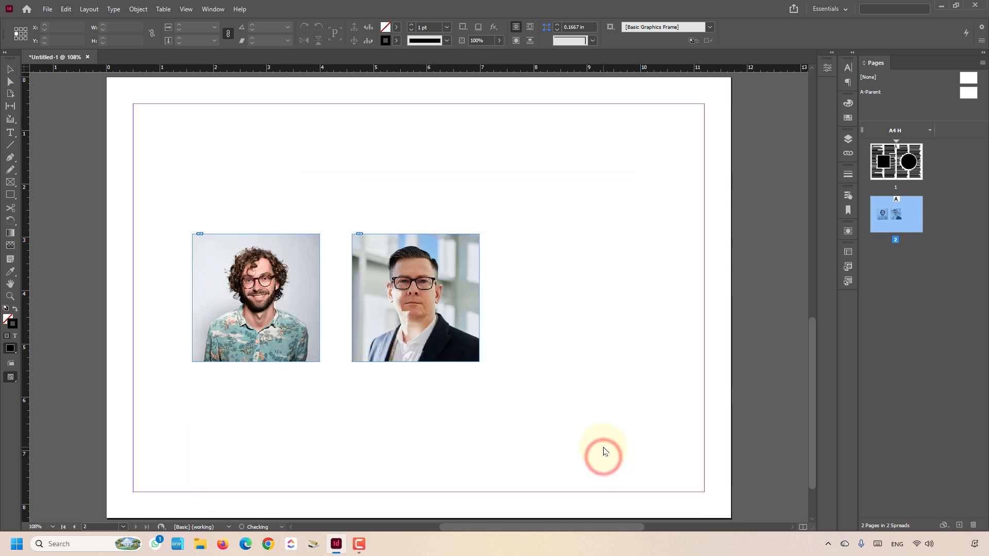
left_click(524, 109)
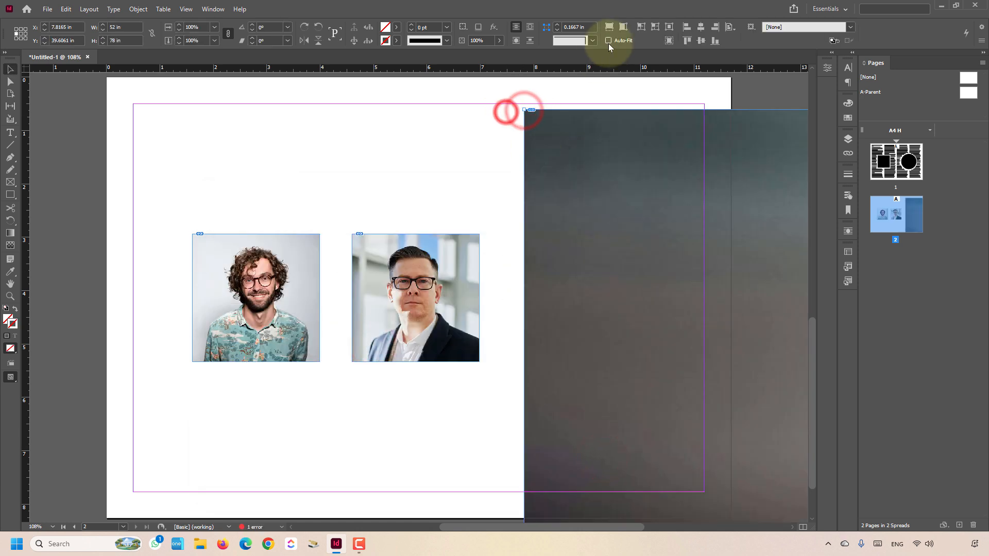
- Turn on Auto-Fit for the Model 3 image and scale it down proportionally to about 32.2 by 48.4 in
left_click(608, 41)
left_click_drag(524, 109, 537, 170)
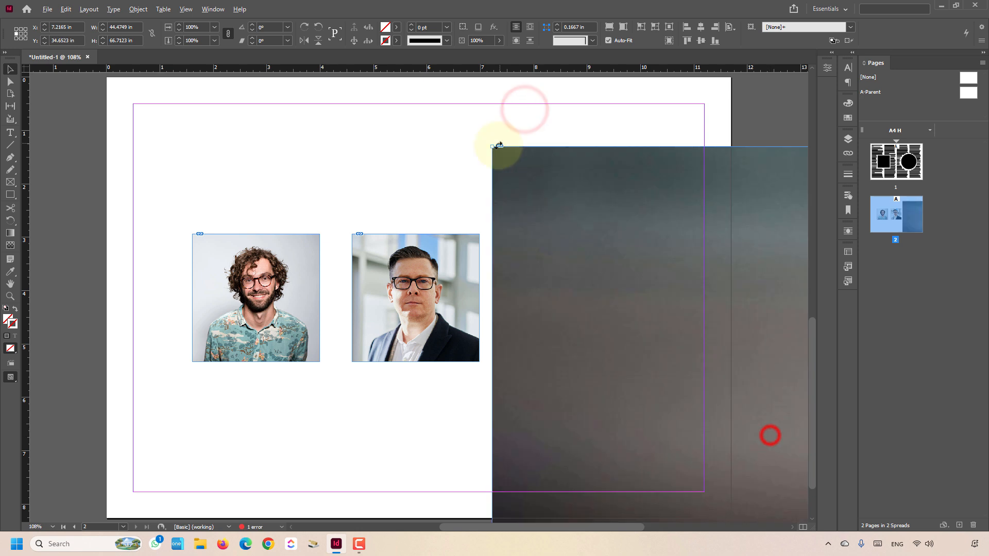
left_click_drag(490, 146, 755, 434)
left_click_drag(755, 435, 555, 170)
left_click_drag(499, 142, 721, 385)
left_click_drag(755, 433, 548, 187)
left_click_drag(716, 278, 514, 274)
left_click_drag(692, 220, 499, 197)
- Scale the Model 3 photo down further to about 2.25 in wide and position it to the right of the other two photos
left_click(700, 28)
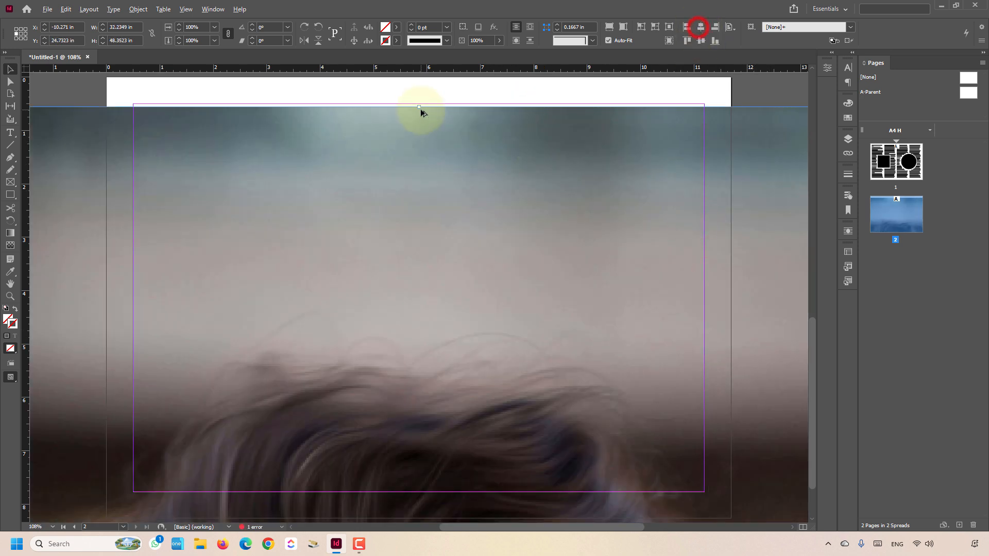
left_click_drag(419, 107, 426, 455)
left_click_drag(426, 484, 434, 152)
key("ctrl+z")
left_click_drag(479, 481, 479, 113)
left_click_drag(418, 87, 418, 477)
left_click_drag(432, 498, 595, 171)
left_click_drag(603, 385, 588, 275)
left_click(539, 421)
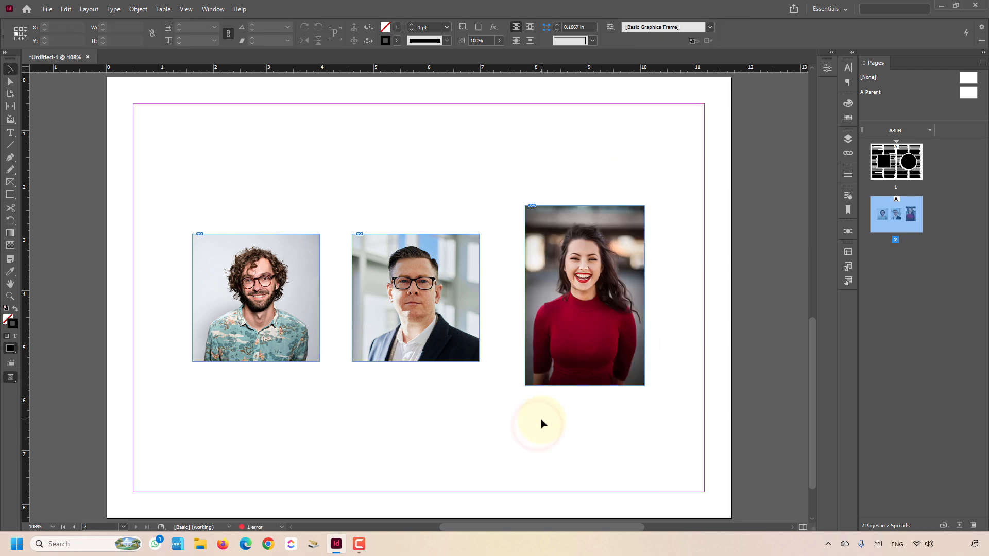
- Place the Model 3 image from the Desktop inside the black circle on page 1
scroll(500, 425, "up", 10)
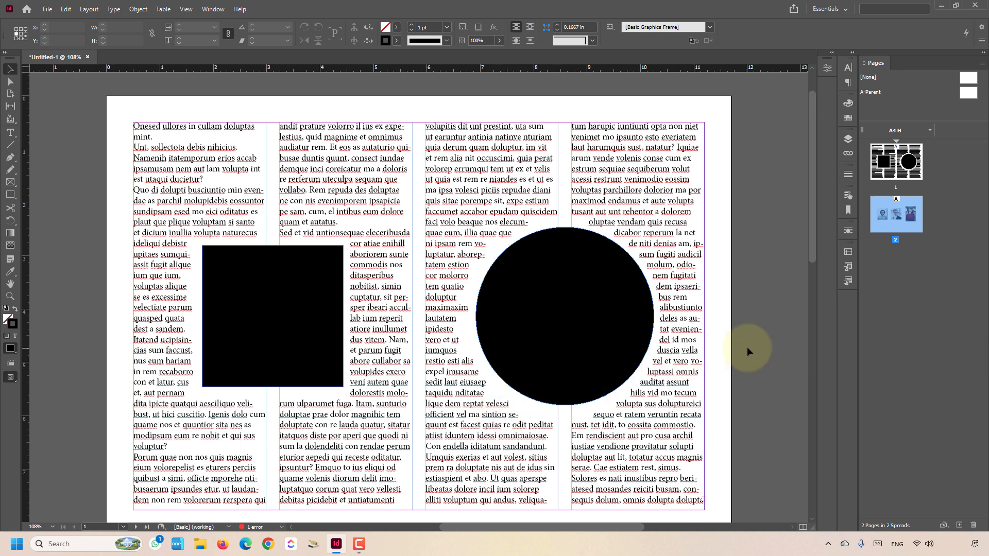
left_click(749, 347)
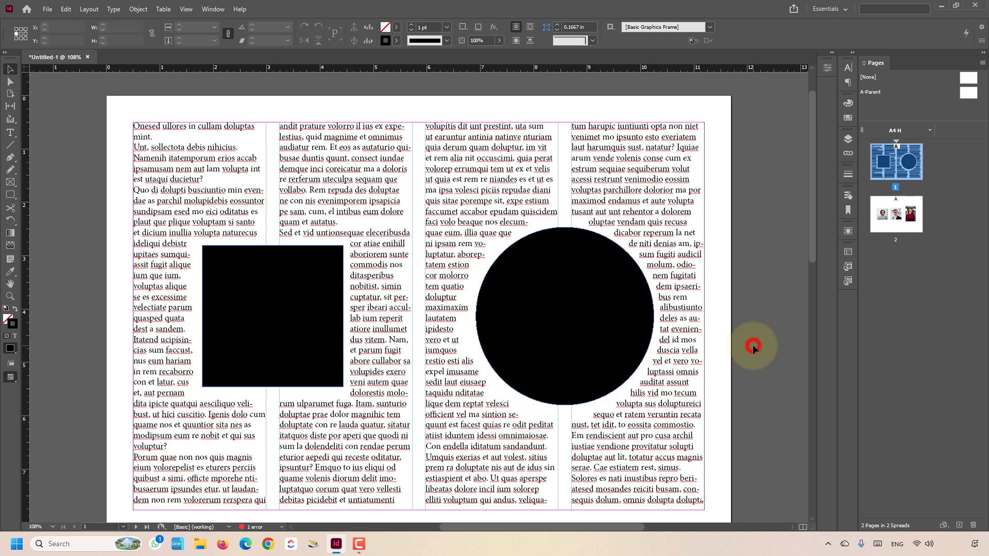
left_click_drag(814, 257, 814, 264)
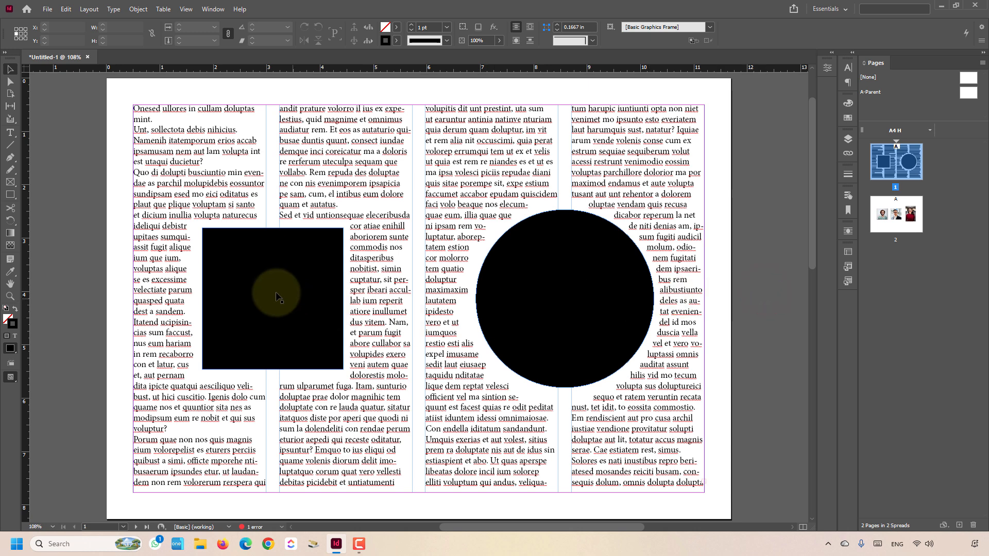
left_click(47, 10)
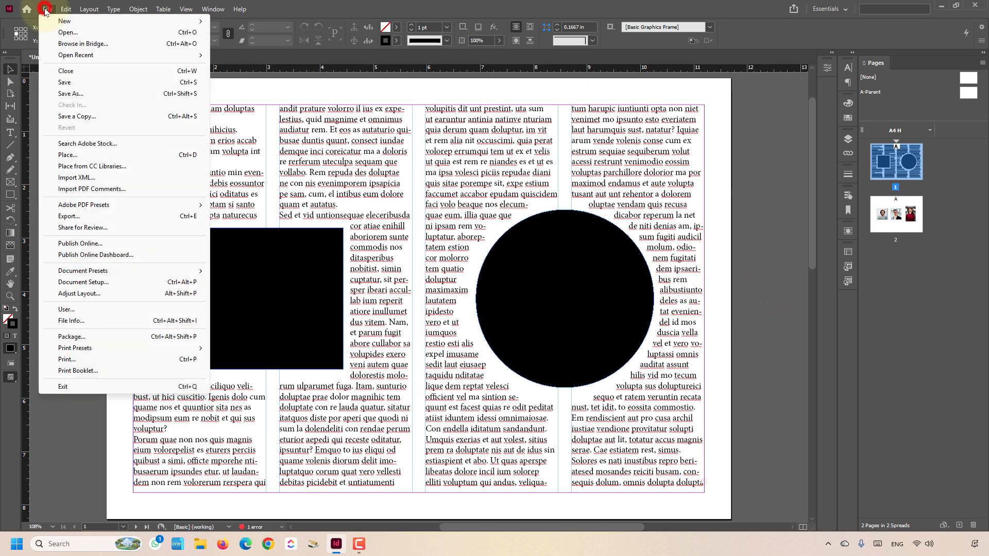
left_click(91, 159)
left_click(377, 342)
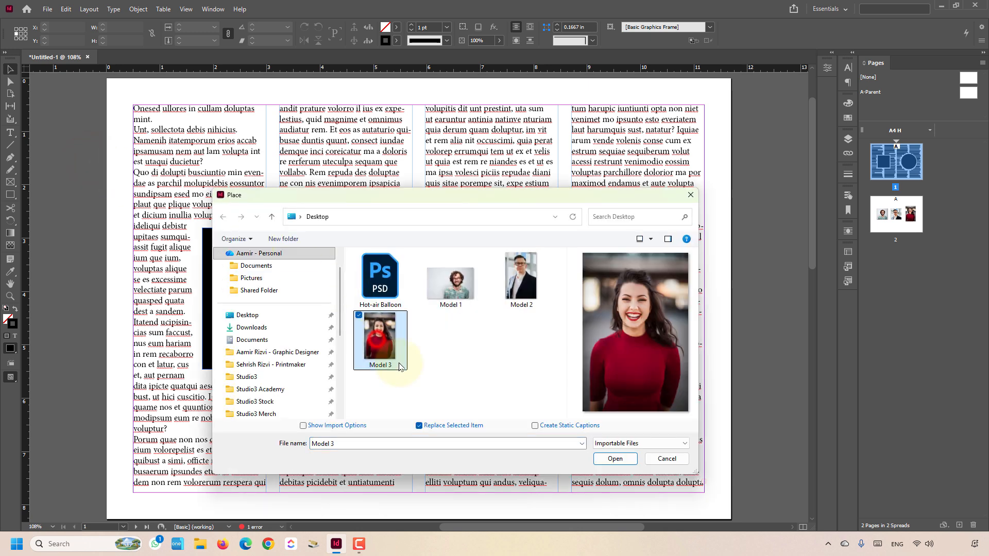
left_click(609, 459)
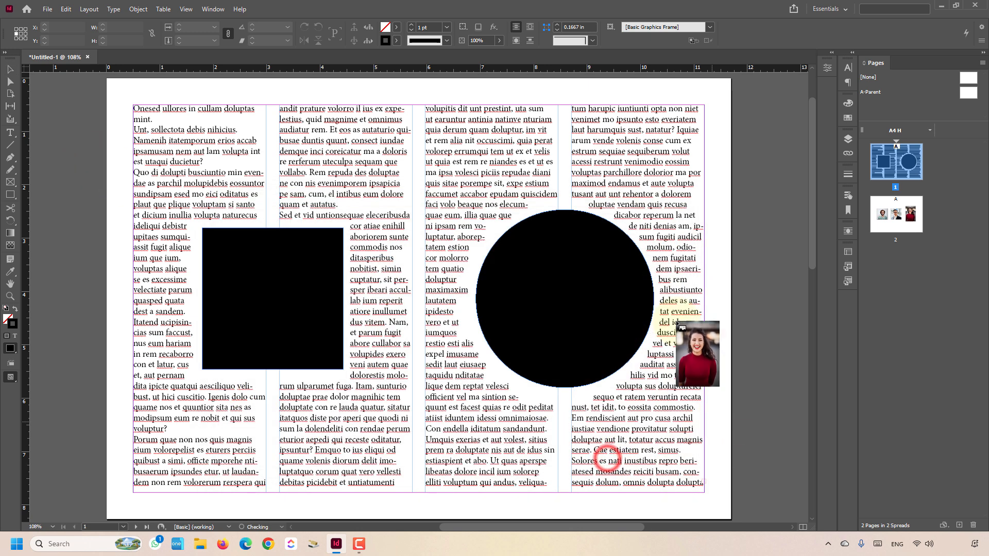
left_click(585, 295)
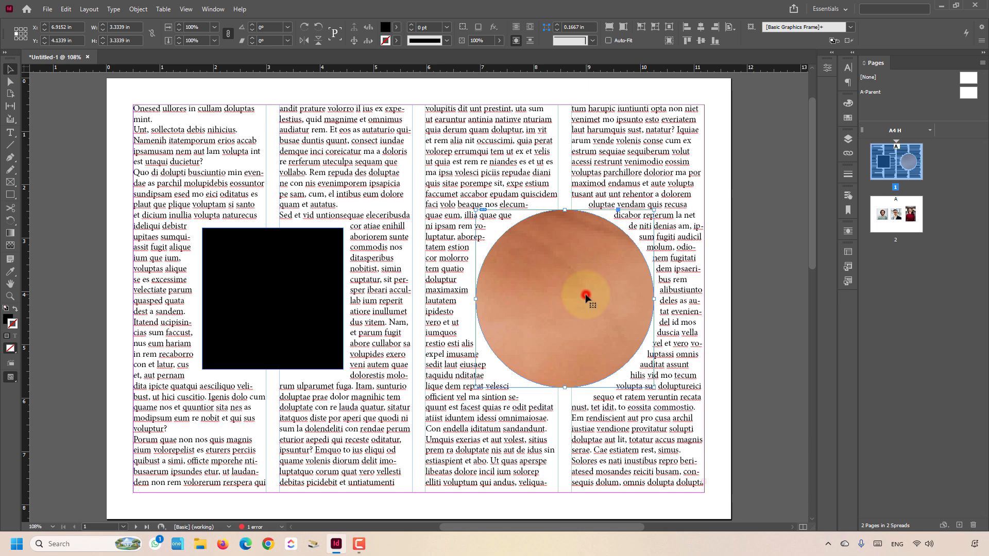
- Turn on Auto-Fit, fill the circle proportionally with the Model 3 photo, and shift the photo down inside it to a Y offset of about 2.38 in
left_click(609, 40)
left_click(609, 28)
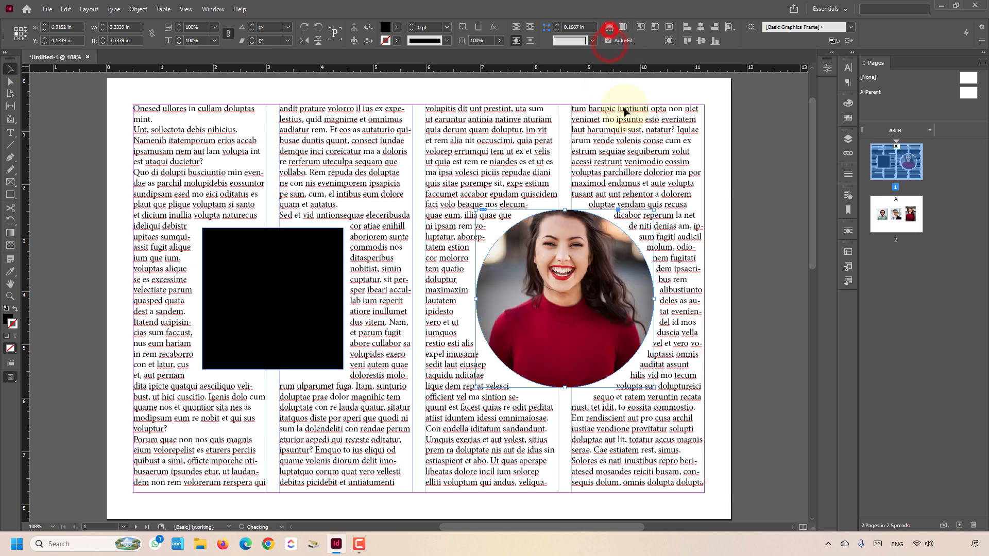
left_click(574, 291)
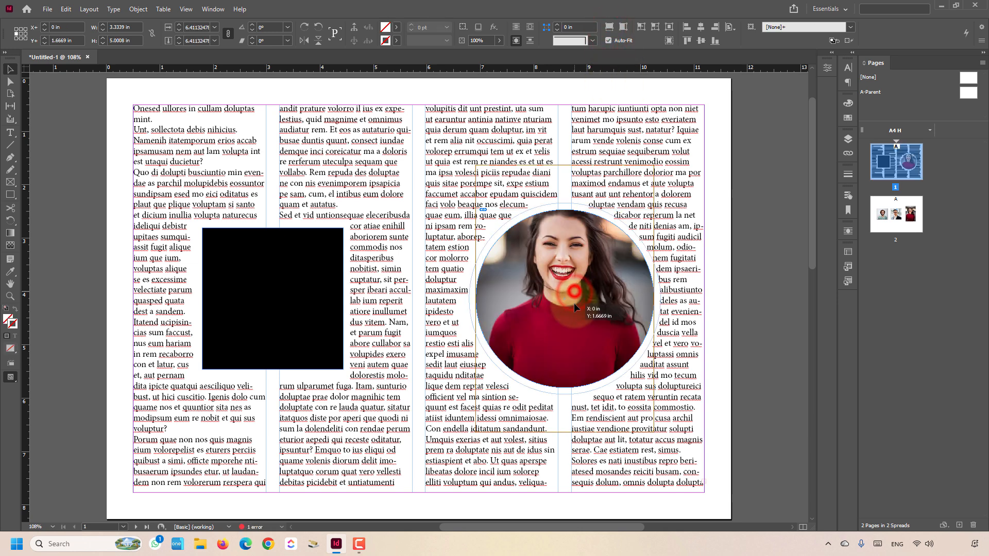
left_click_drag(573, 303, 573, 313)
key("ctrl+z")
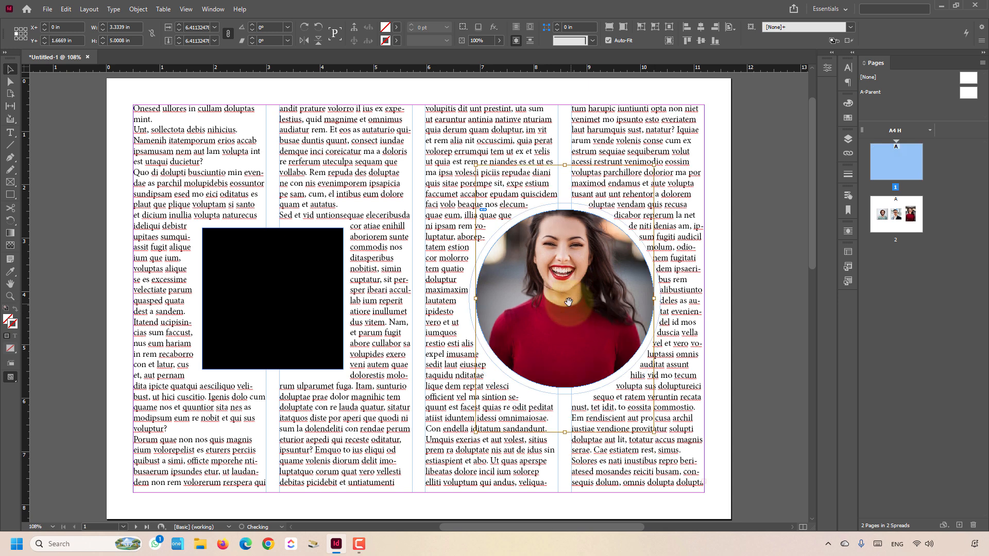
key("shift+Down")
key("shift+Down")
key("shift+Down")
key("shift+Down")
key("shift+Down")
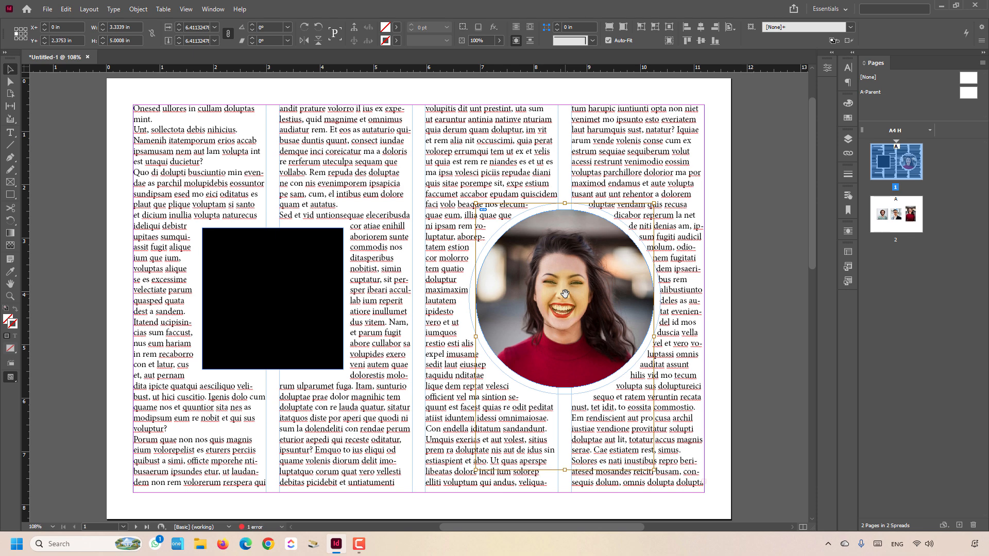
left_click(755, 322)
- Place the Model 1 image from the Desktop inside the black square and fill the frame proportionally with Auto-Fit on
left_click(256, 288)
left_click(47, 10)
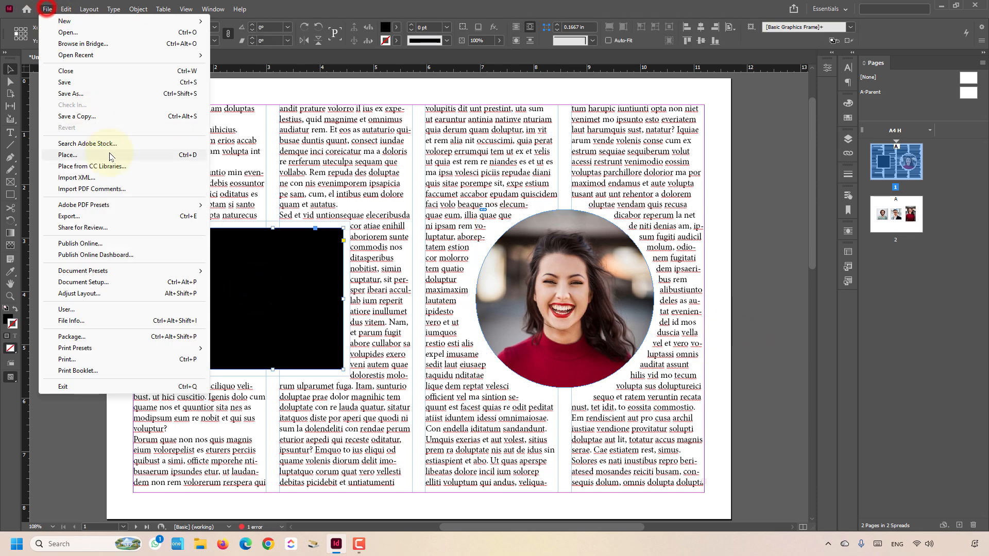
left_click(110, 153)
double_click(451, 283)
left_click(624, 40)
left_click(610, 27)
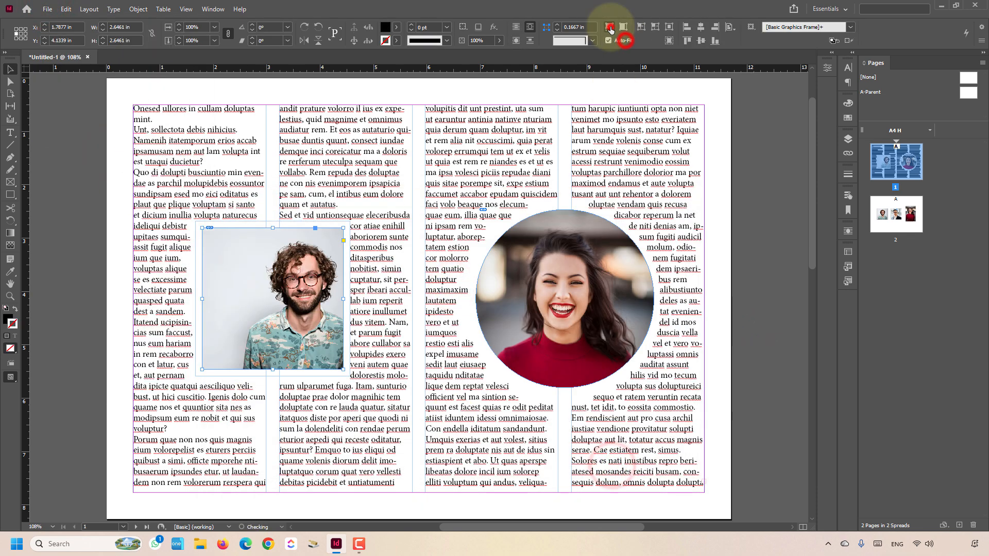
left_click(79, 290)
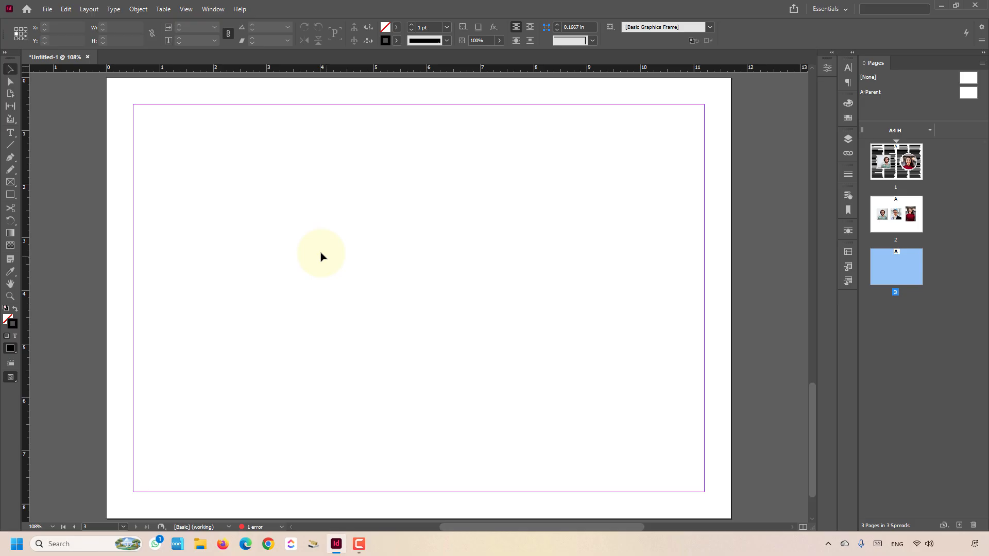
- Draw a text frame on the empty page 3 and stretch it to the margins, about 10.69 by 7.27 in
left_click(76, 175)
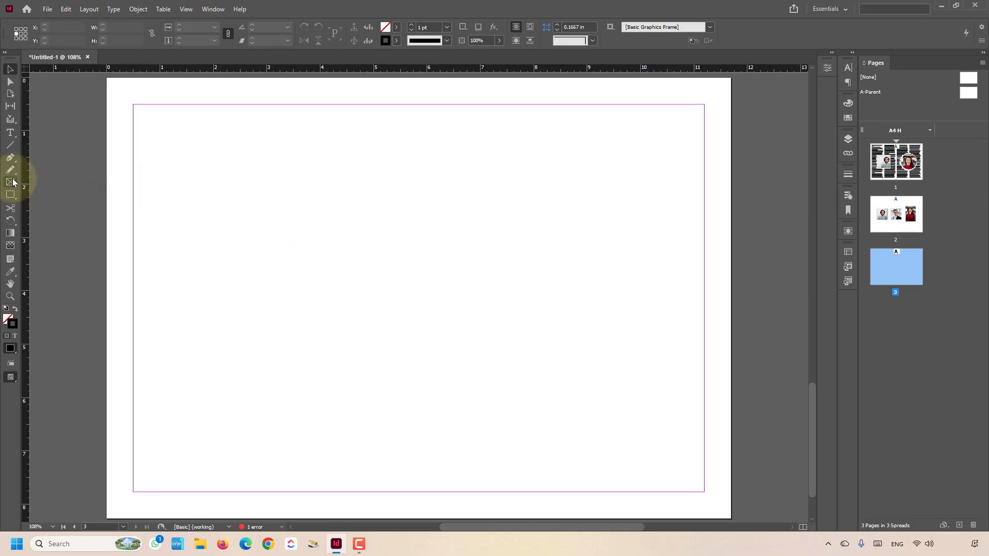
left_click(11, 133)
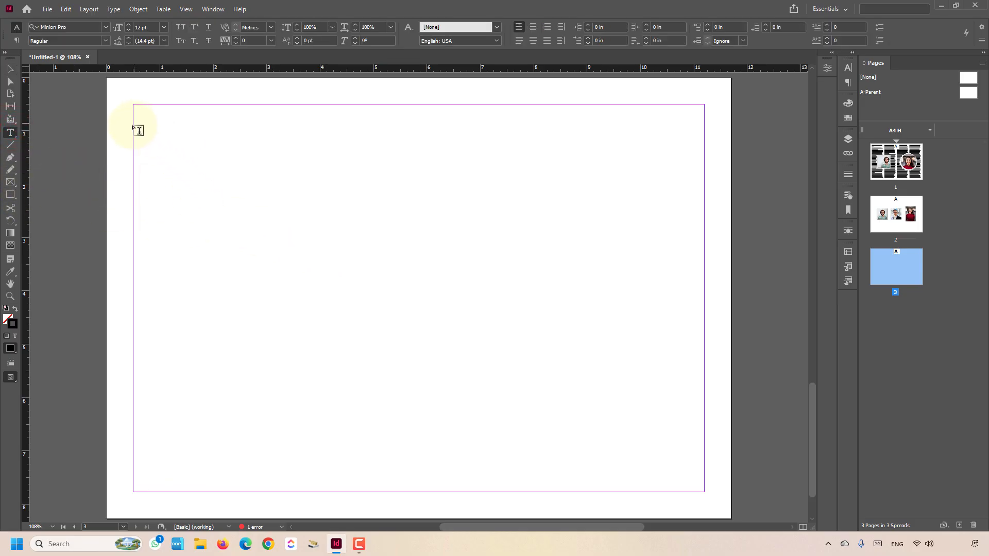
left_click_drag(134, 126, 704, 298)
key("Escape")
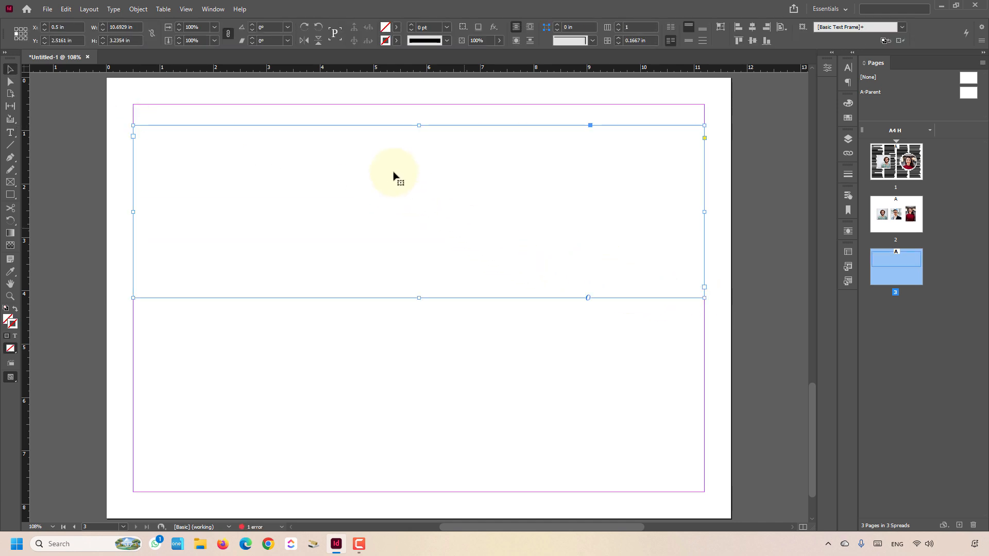
left_click_drag(419, 126, 420, 104)
left_click_drag(418, 299, 401, 492)
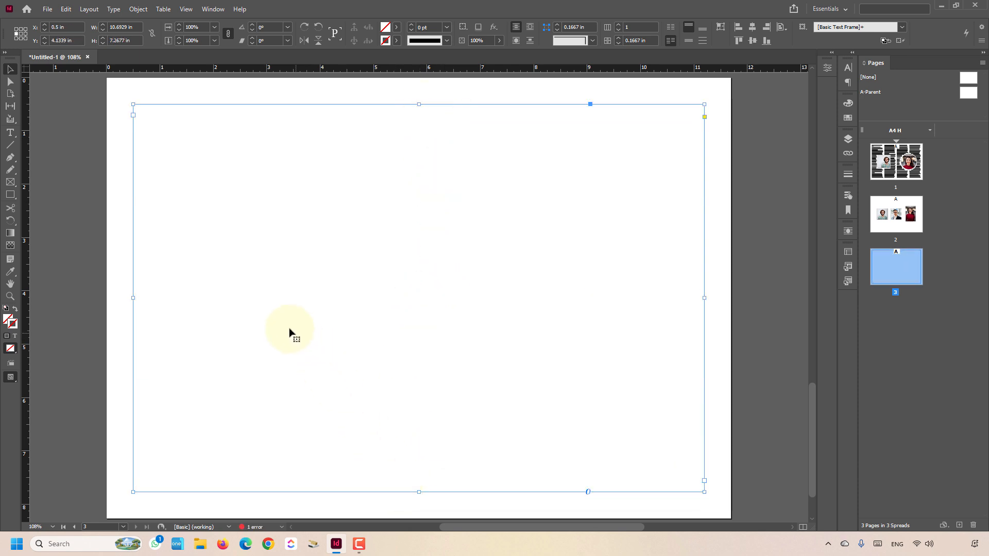
- Fill the text frame on page 3 with placeholder text
left_click(10, 132)
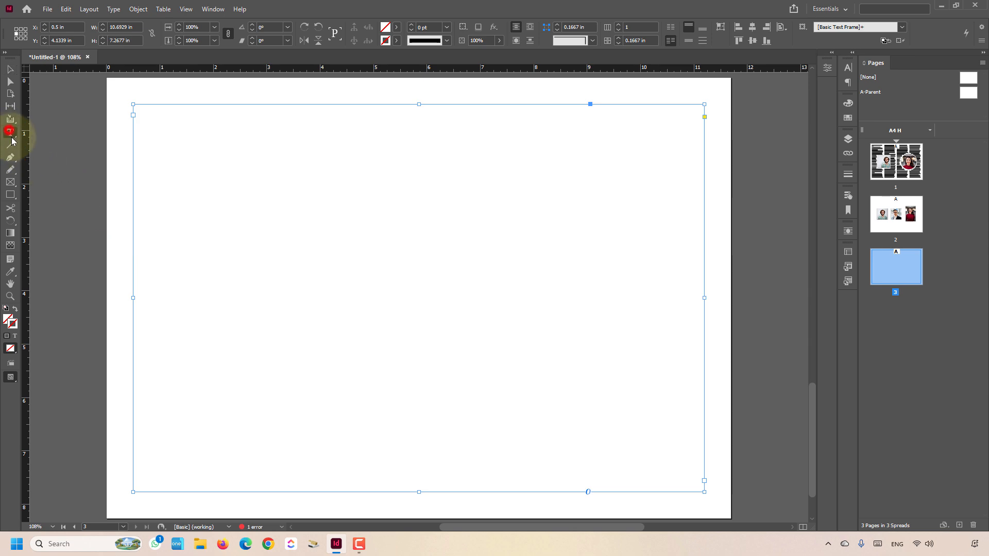
left_click(281, 231)
left_click(114, 8)
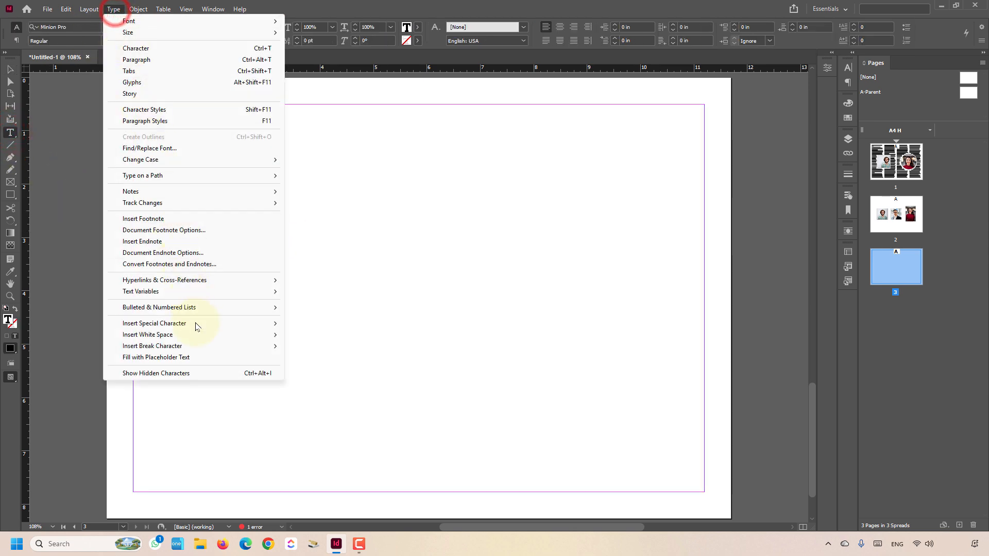
left_click(204, 357)
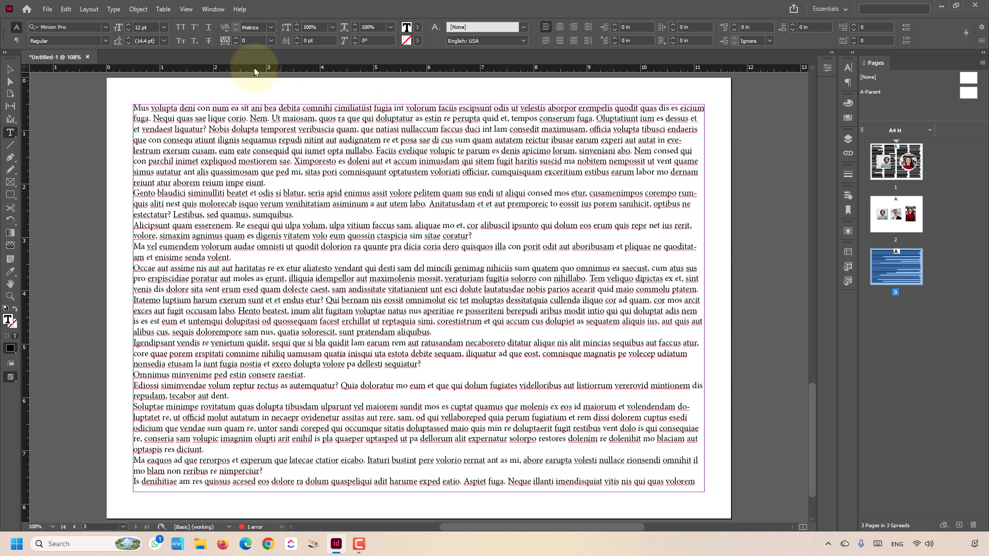
left_click(138, 9)
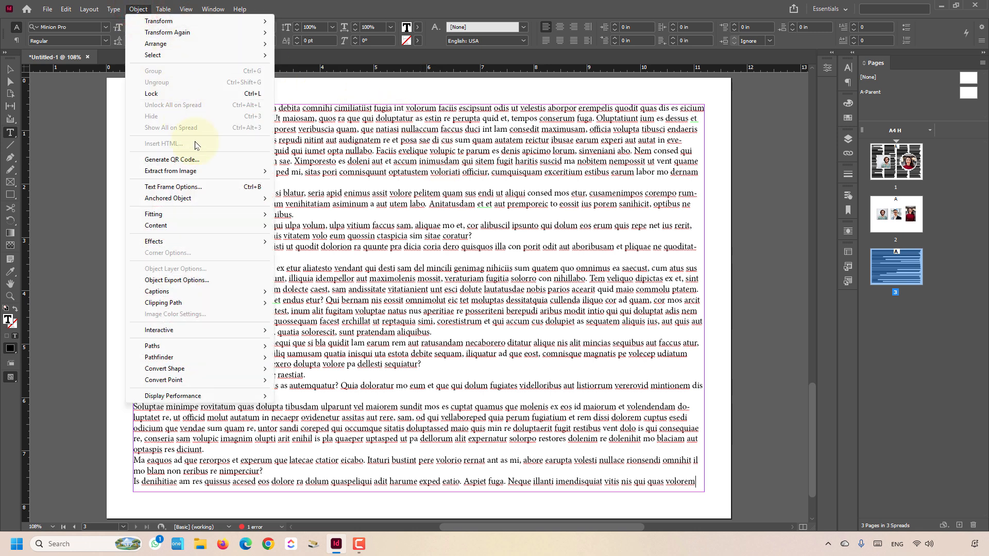
left_click(197, 187)
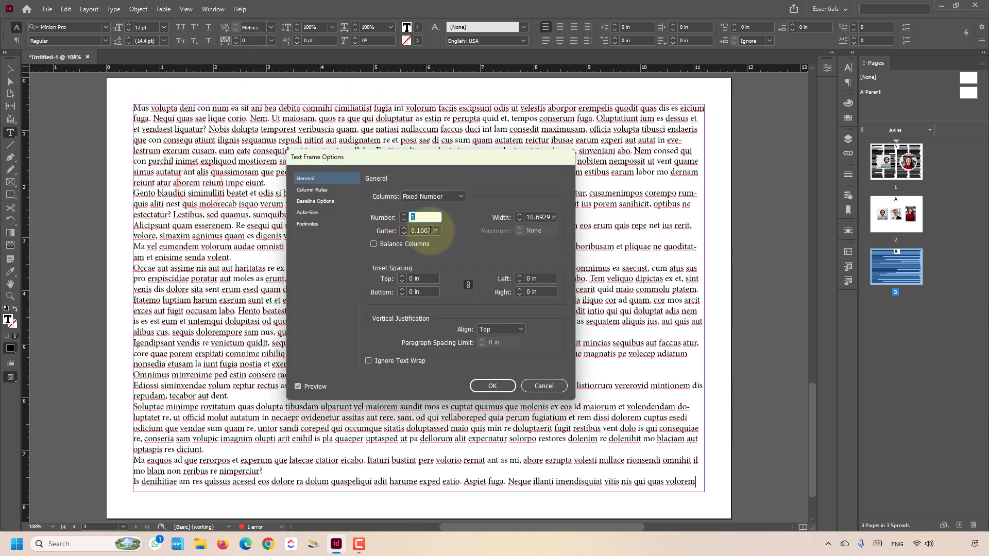
left_click(541, 386)
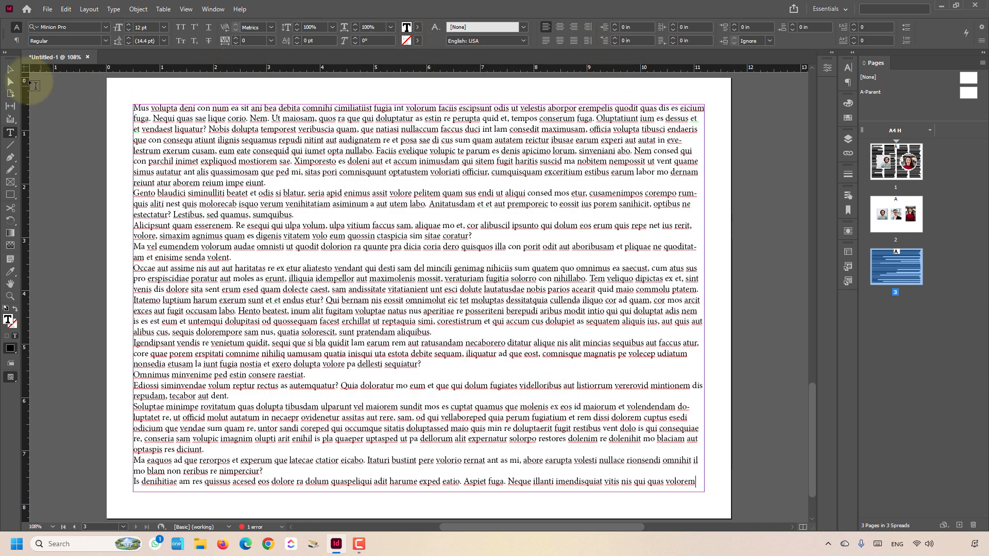
- Split the page 3 text frame into 4 columns with a 0.25 in gutter
left_click(11, 69)
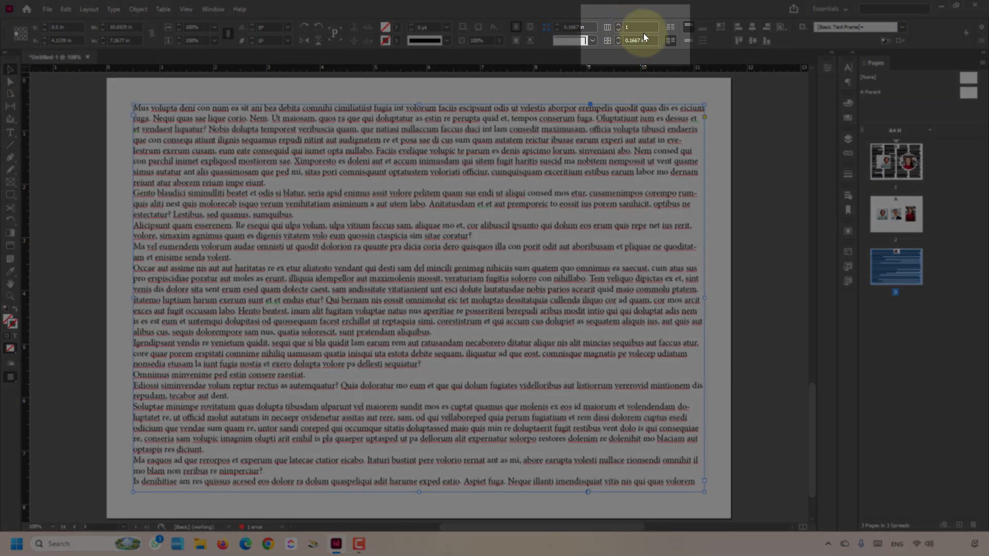
double_click(637, 25)
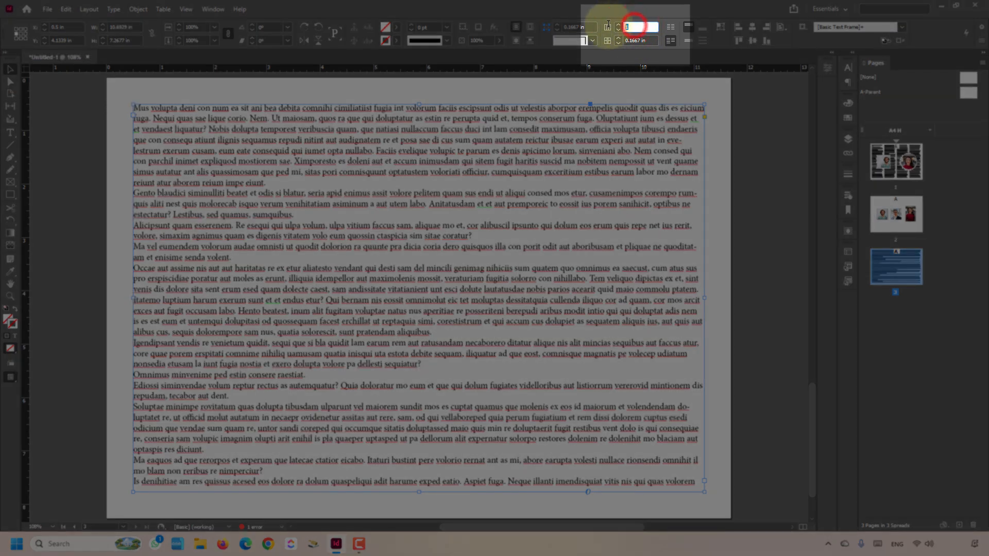
type("4")
key("Tab")
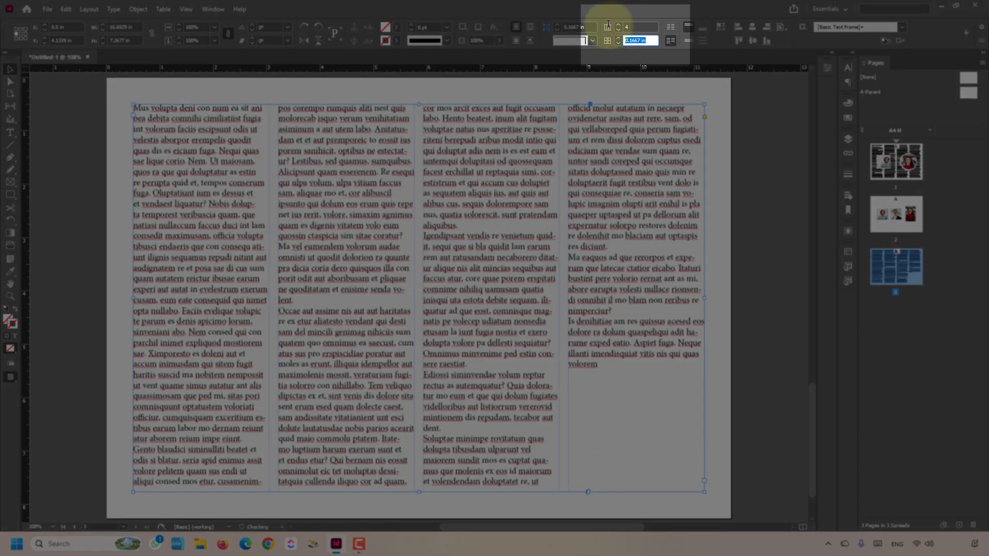
type("0.25")
key("Return")
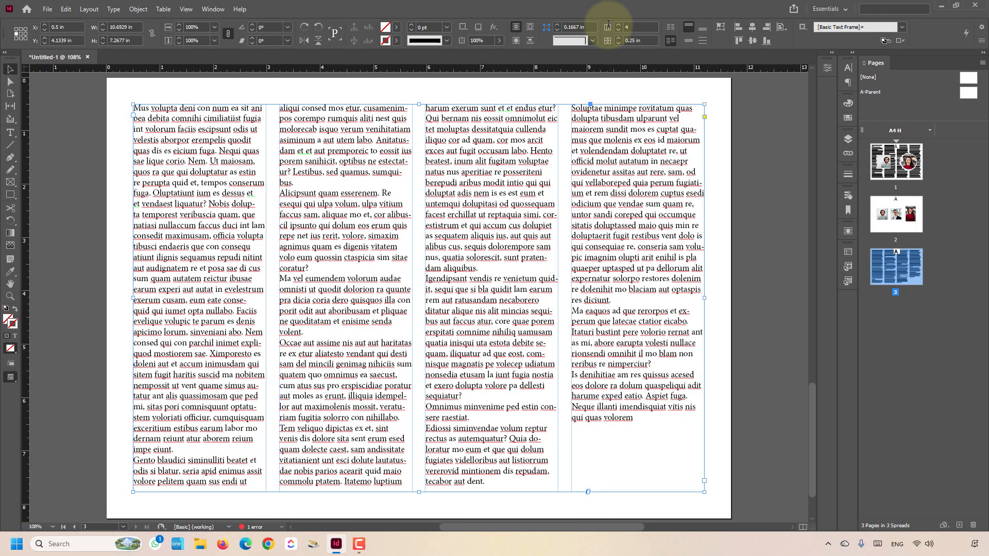
left_click(752, 240)
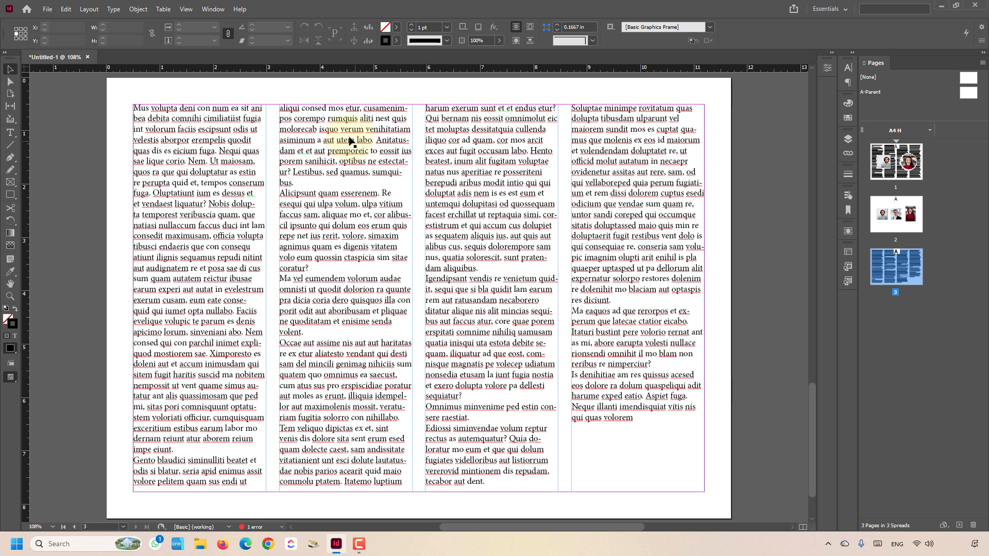
- Place the Hot-air Balloon PSD from the Desktop at full size on the pasteboard to the right of page 3
left_click(49, 12)
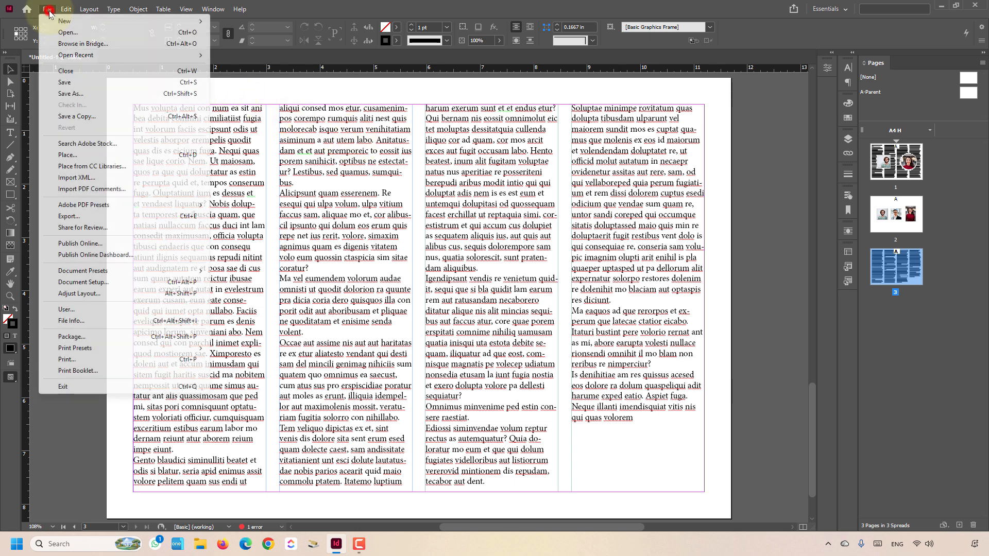
left_click(98, 156)
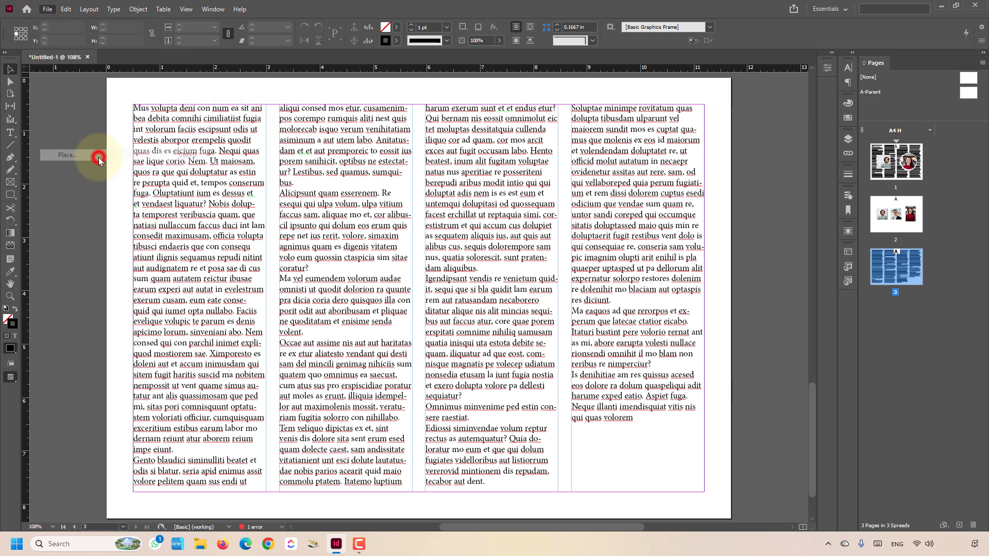
left_click(385, 279)
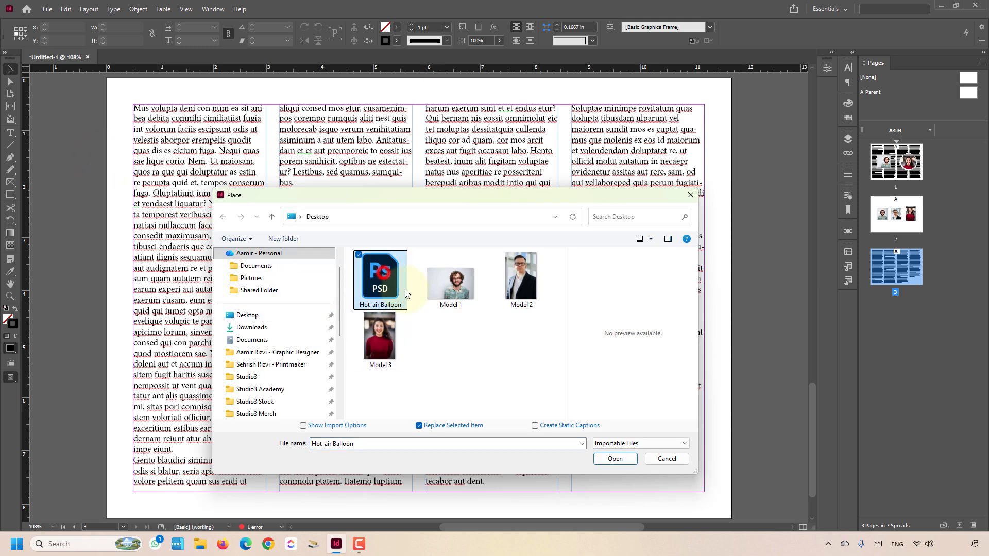
left_click(615, 459)
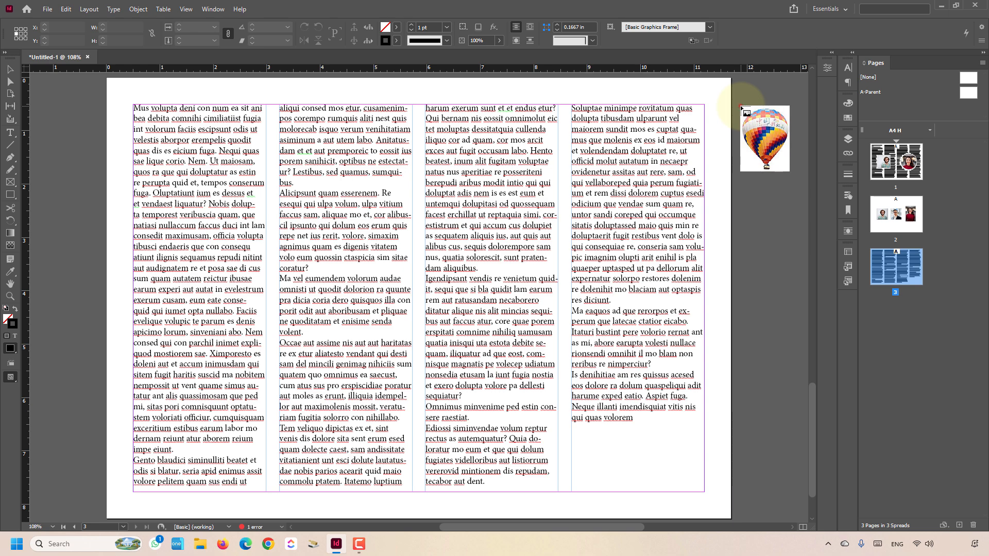
left_click(742, 106)
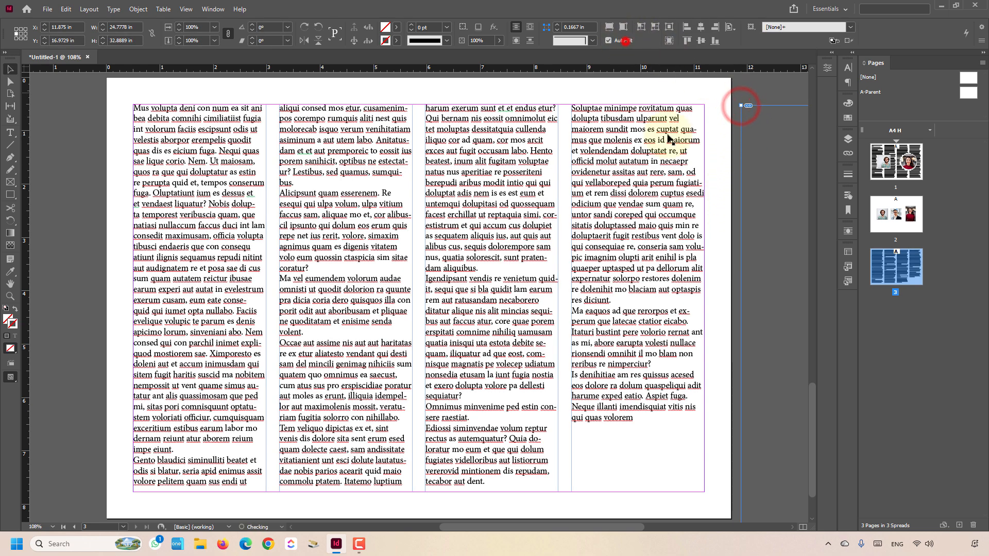
- Turn on Auto-Fit for the balloon image and scale it down proportionally in stages to about 5.81 by 7.71 in
scroll(585, 262, "down", 1)
scroll(585, 262, "right", 4)
left_click_drag(737, 374, 409, 334)
left_click_drag(787, 79, 708, 437)
left_click_drag(651, 464, 622, 152)
left_click_drag(708, 124, 708, 385)
left_click_drag(662, 437, 573, 153)
left_click_drag(545, 214, 625, 212)
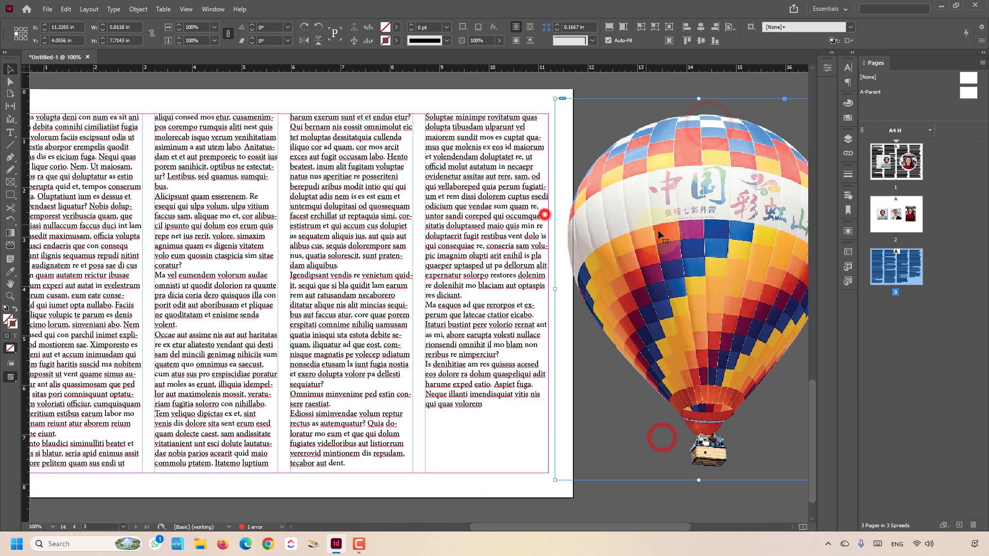
- Centre the balloon image on page 3 and scale it down around its centre to about 5.07 by 6.73 in
left_click(700, 29)
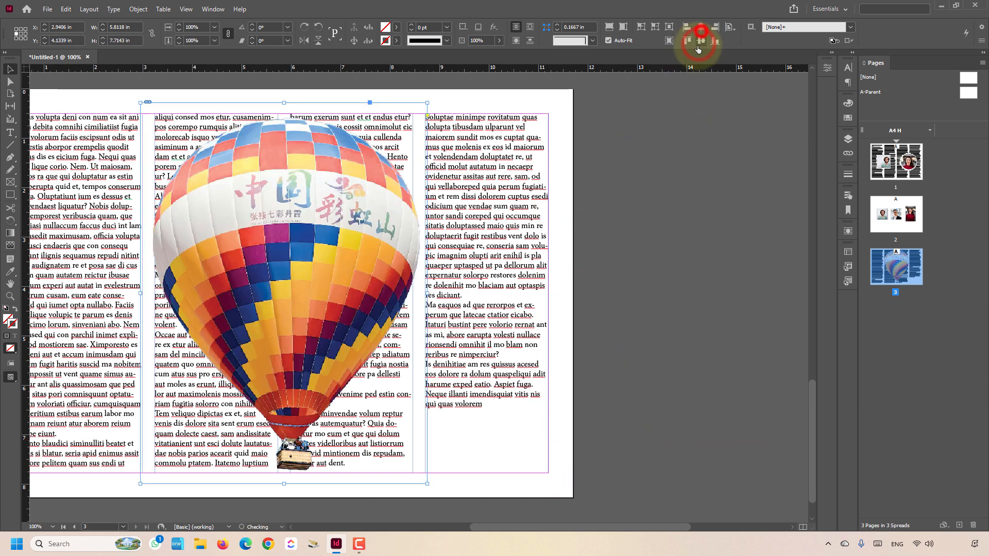
left_click(638, 273)
key("ctrl+0")
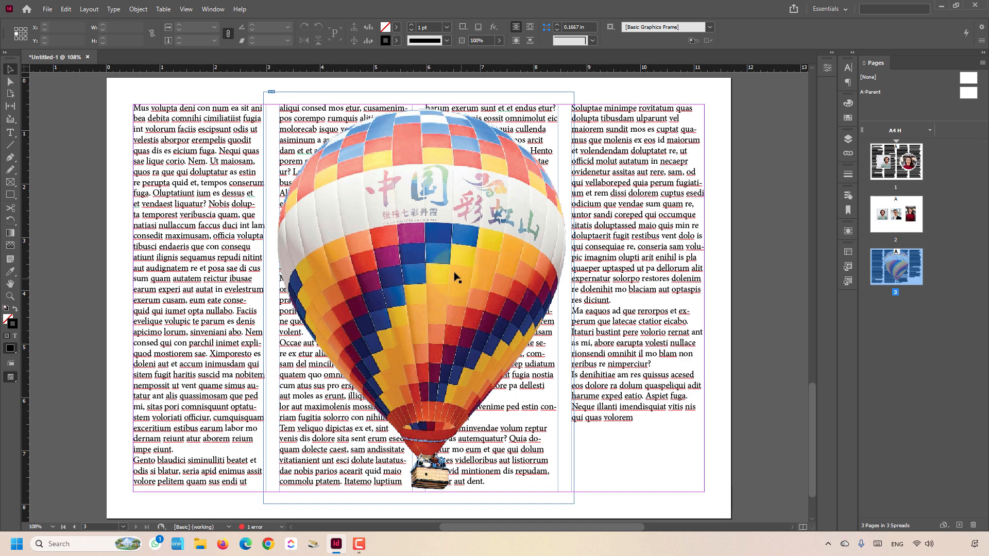
left_click(413, 162)
left_click_drag(420, 94, 420, 119)
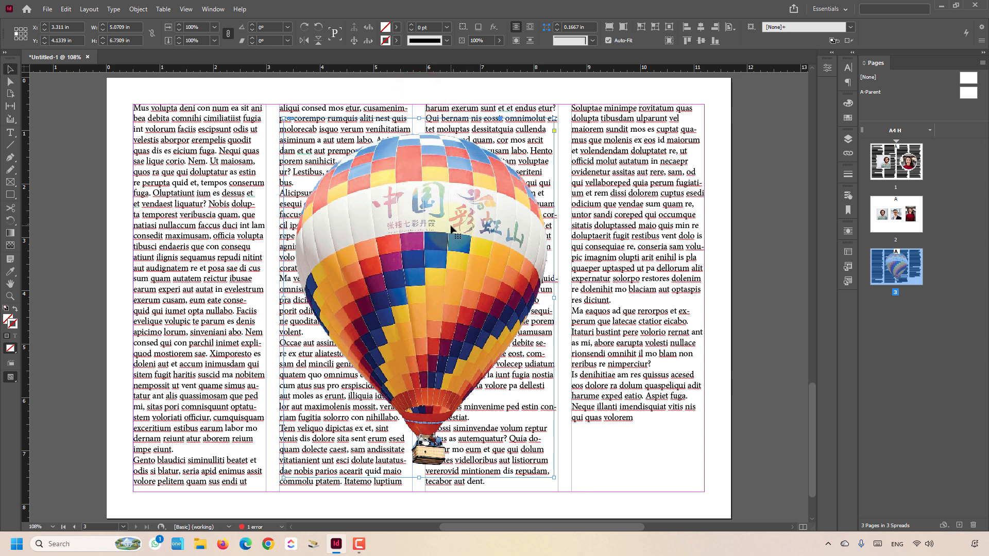
- Wrap the text around the balloon's object shape, with the contour type set to Alpha Channel
left_click(847, 232)
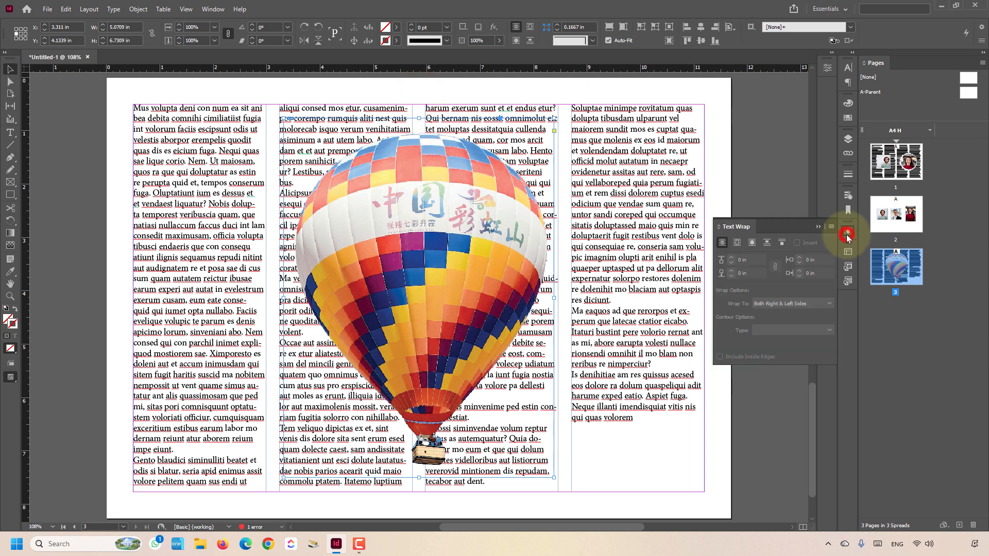
left_click(752, 244)
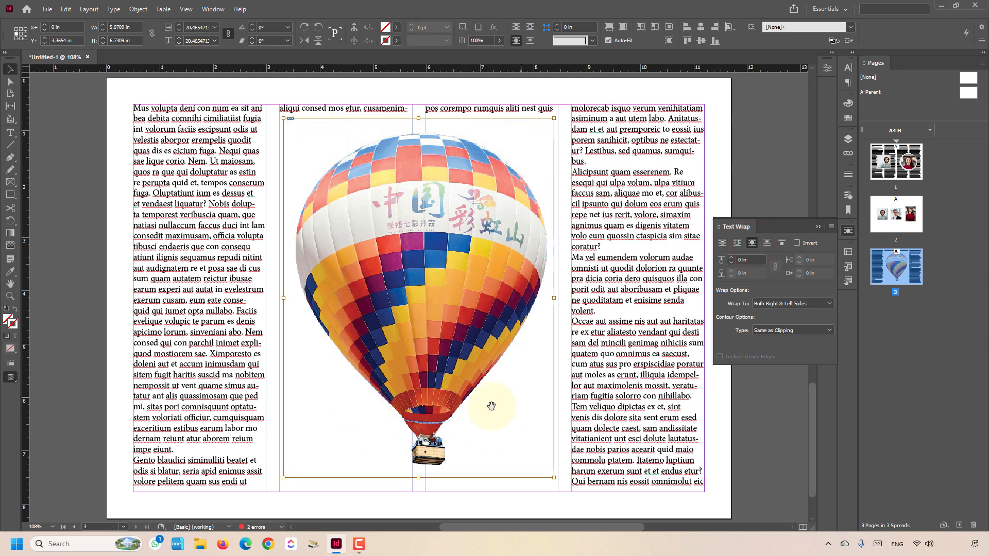
left_click(810, 333)
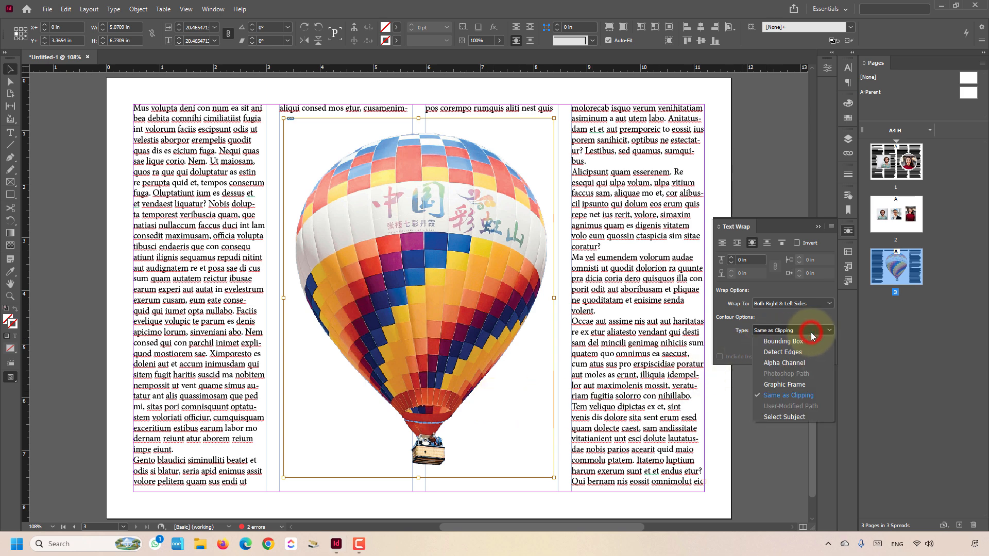
left_click(805, 362)
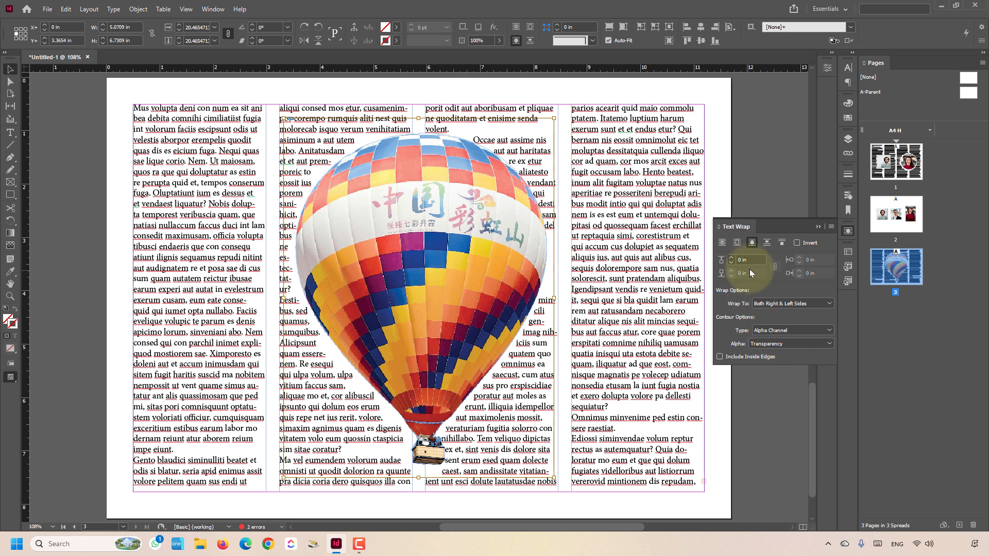
- Set the text wrap offset around the balloon to 0.125 in and close the wrap settings
left_click(752, 260)
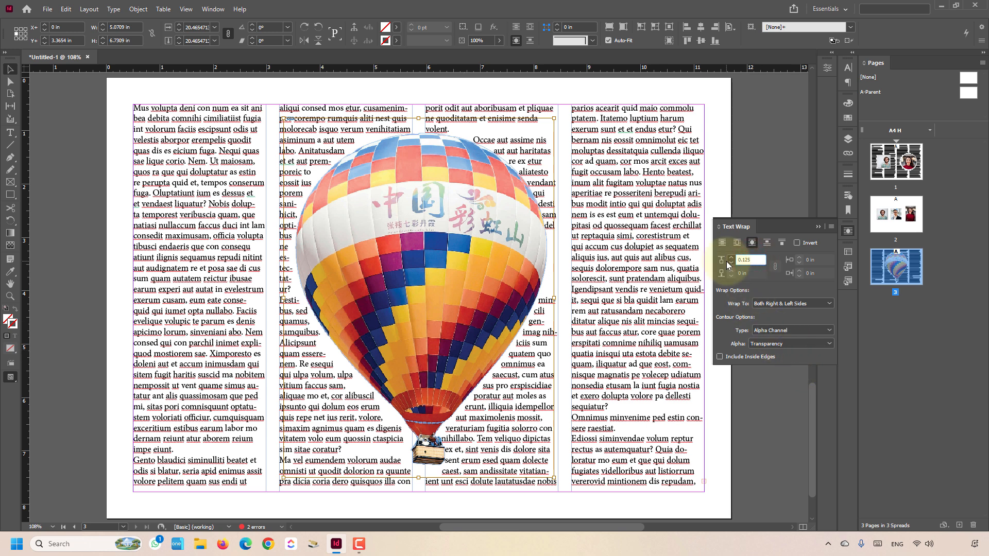
key("Return")
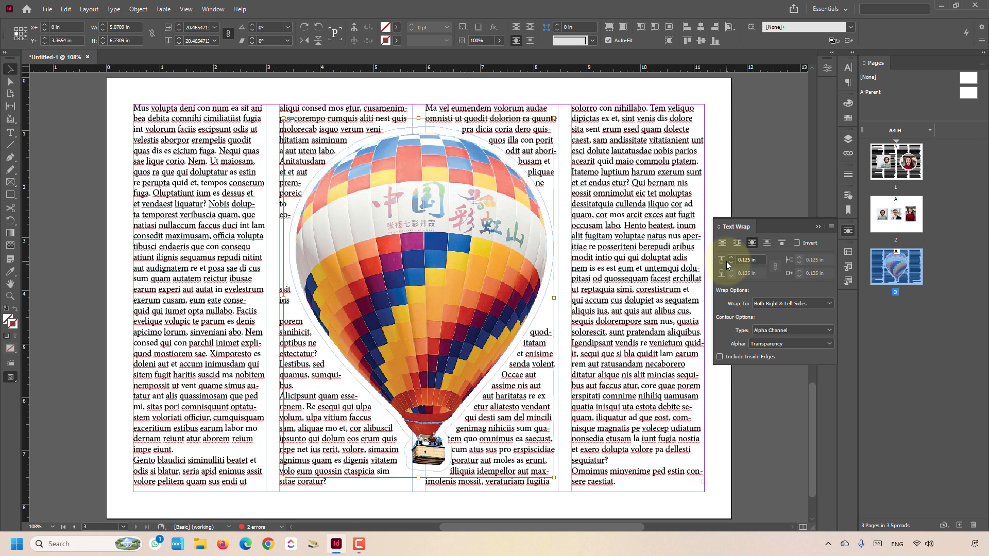
left_click(819, 228)
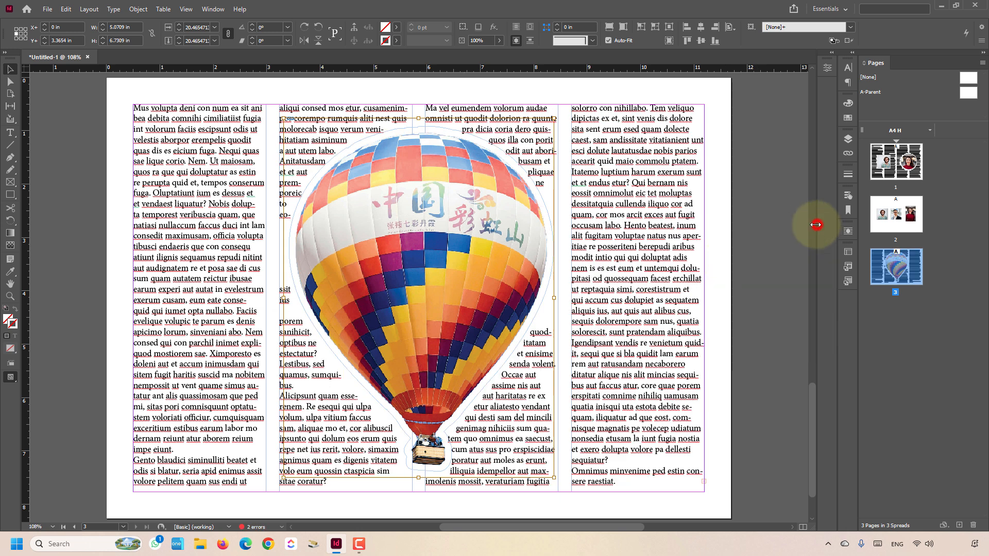
left_click(783, 239)
- Enlarge the balloon frame to about 7.22 by 9.58 in, move it over the right edge of page 3, and deselect it
left_click(458, 232)
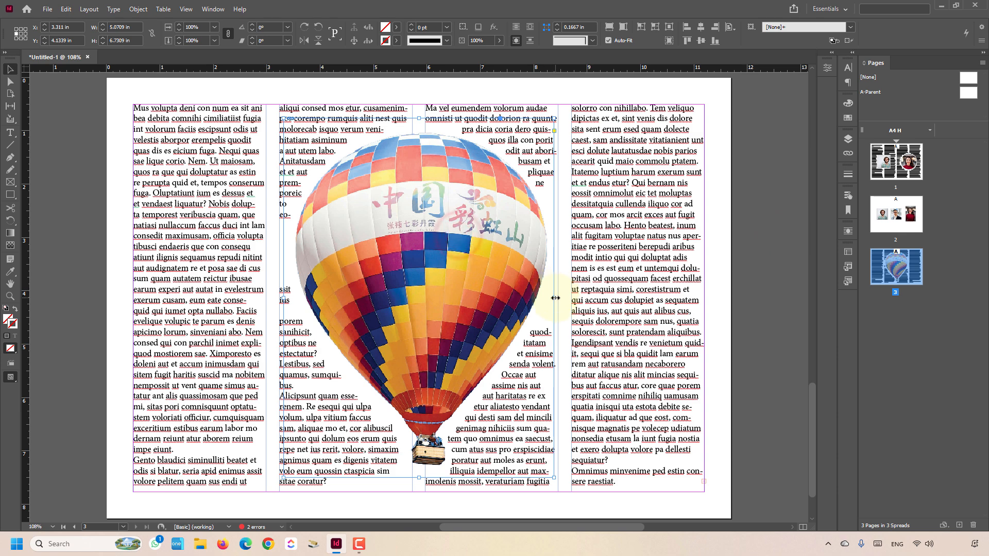
left_click_drag(555, 295, 669, 294)
left_click_drag(482, 301, 687, 308)
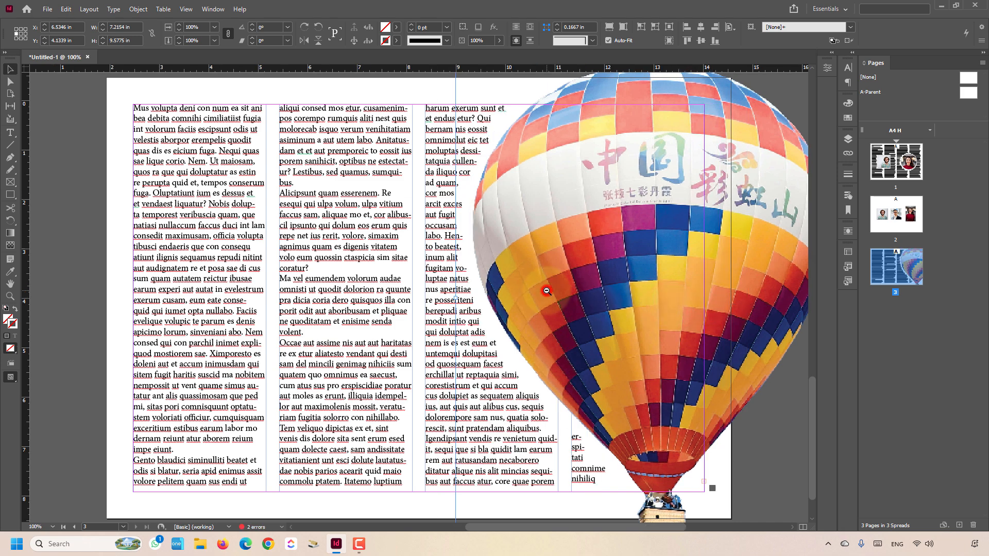
key("ctrl+minus")
key("ctrl+equal")
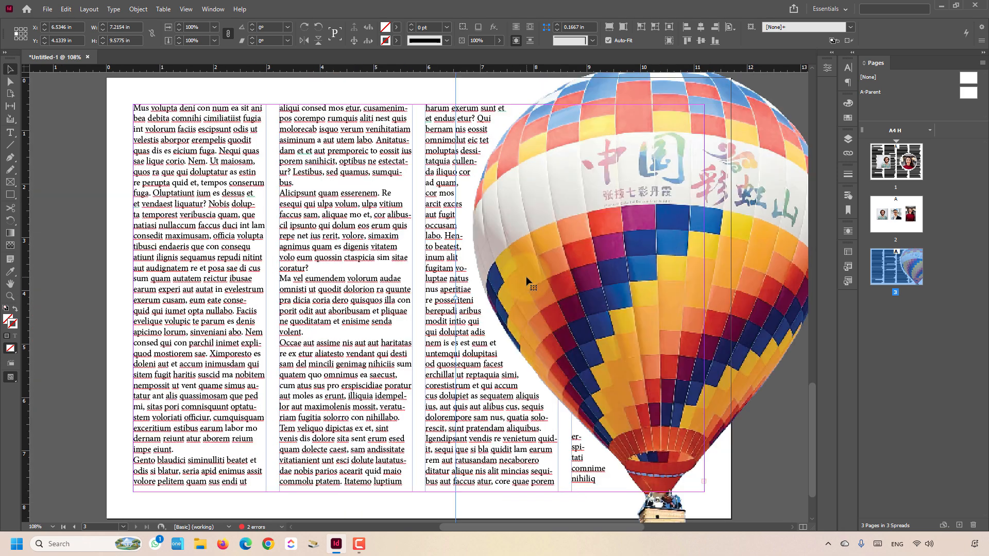
left_click(85, 303)
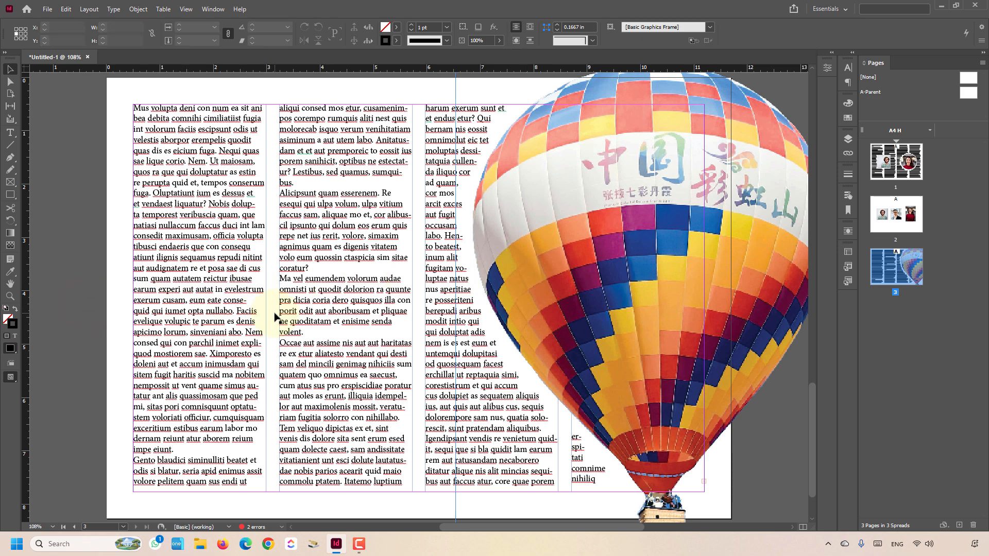